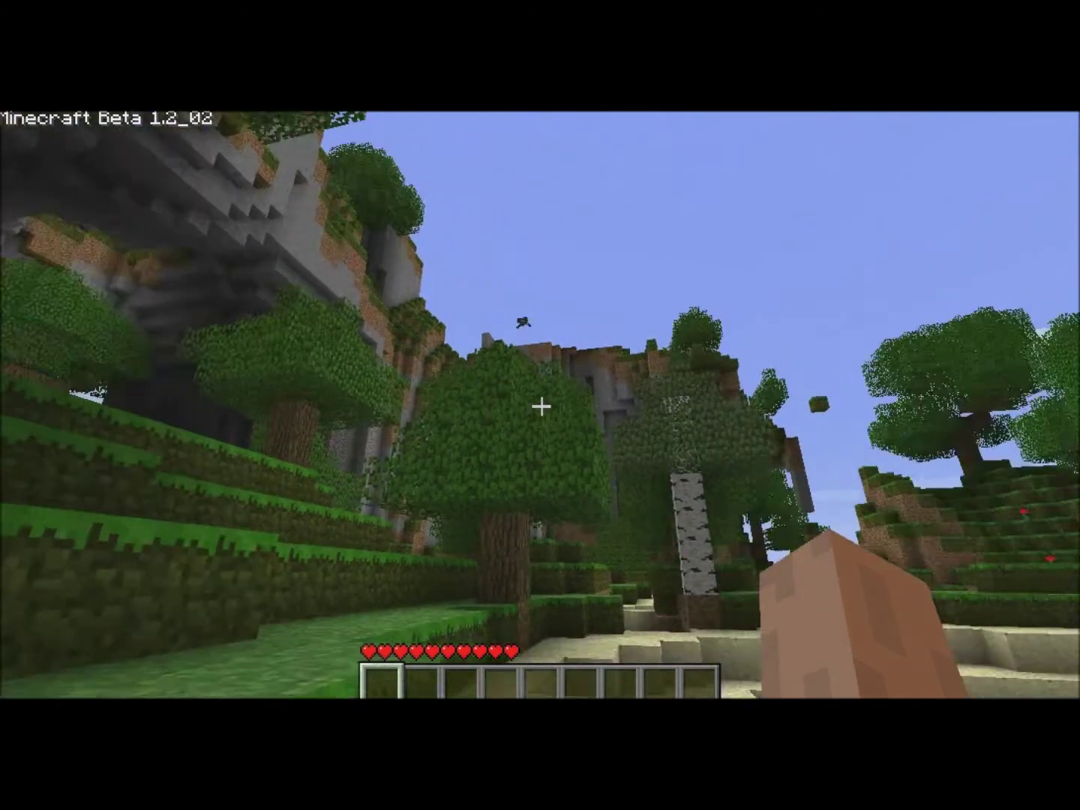
# Step: Walk through the forest and under the stone overhang to the shaded ground at the foot of the cliff
pyautogui.press('w')
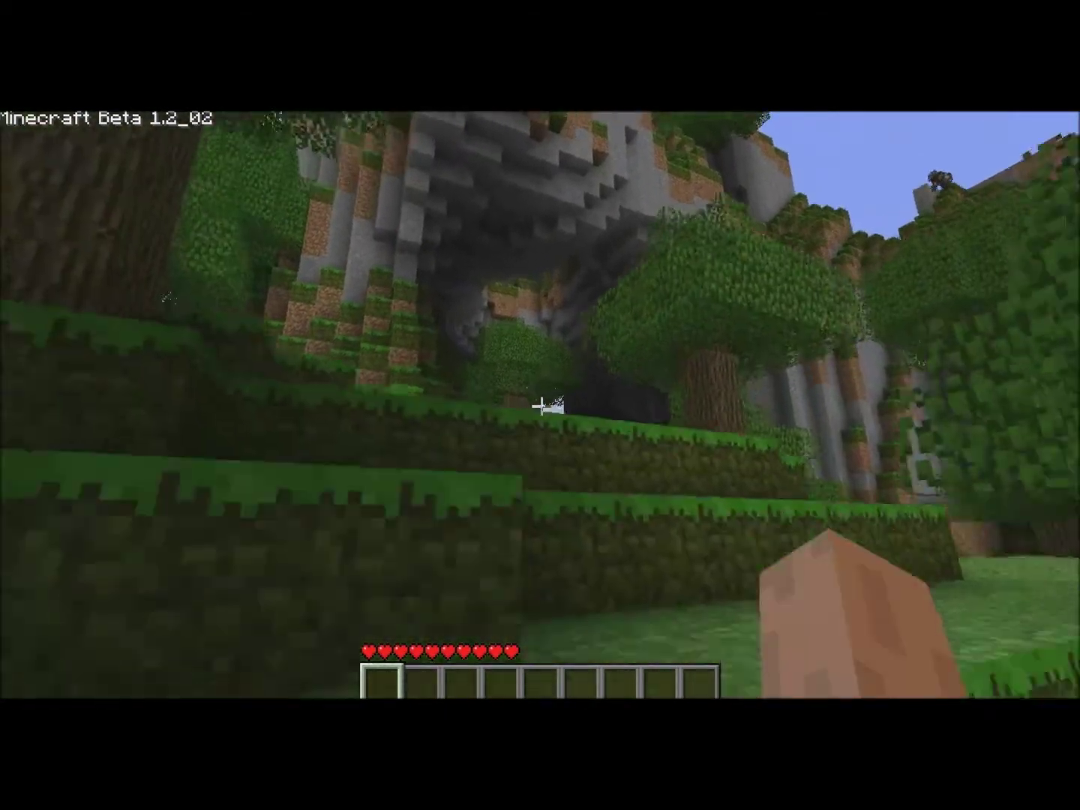
pyautogui.press('w')
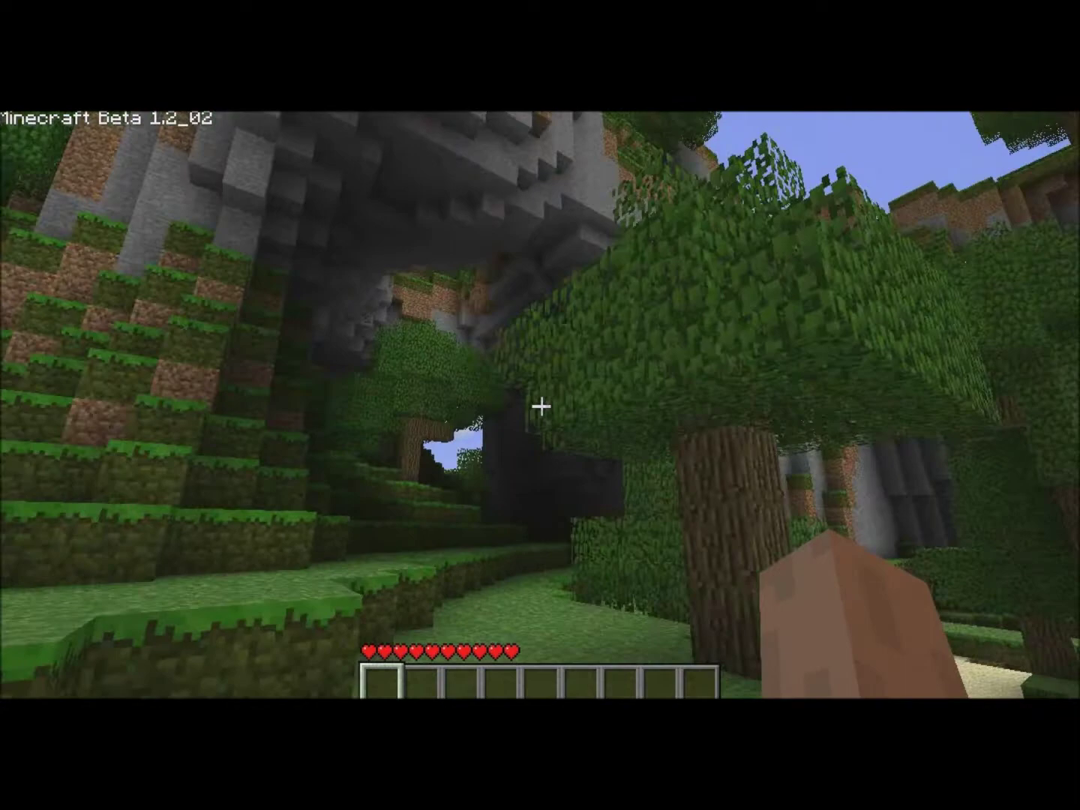
pyautogui.press('w')
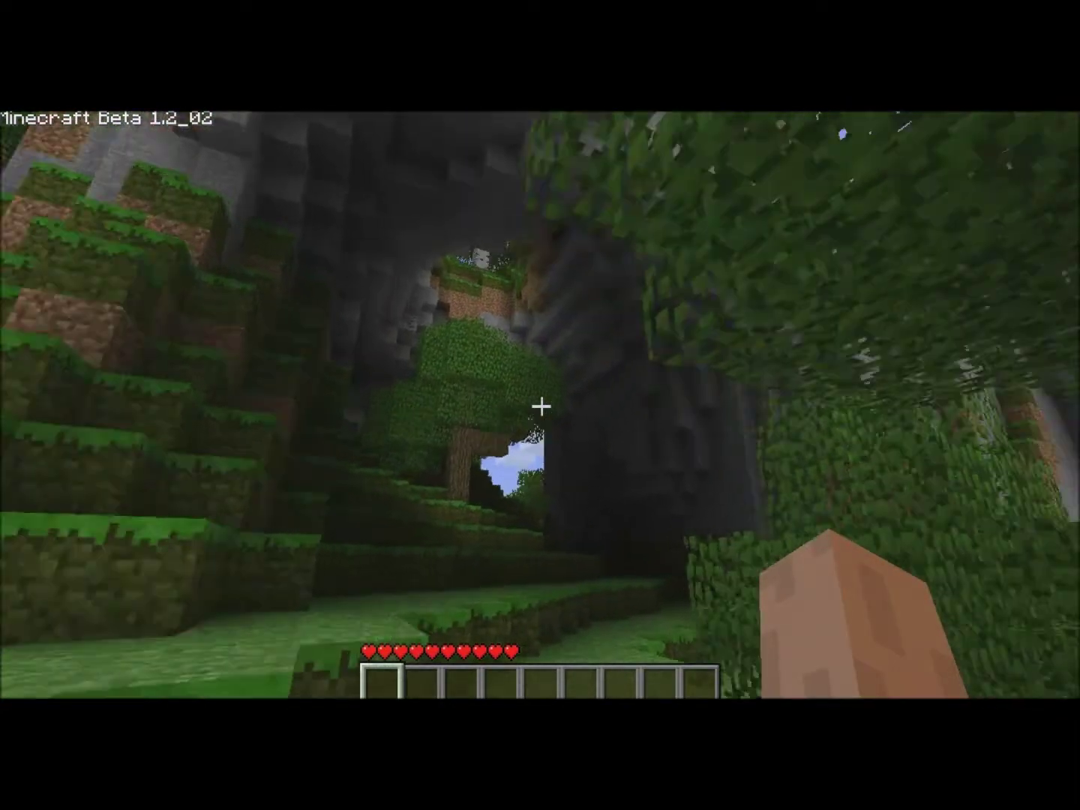
pyautogui.press('w')
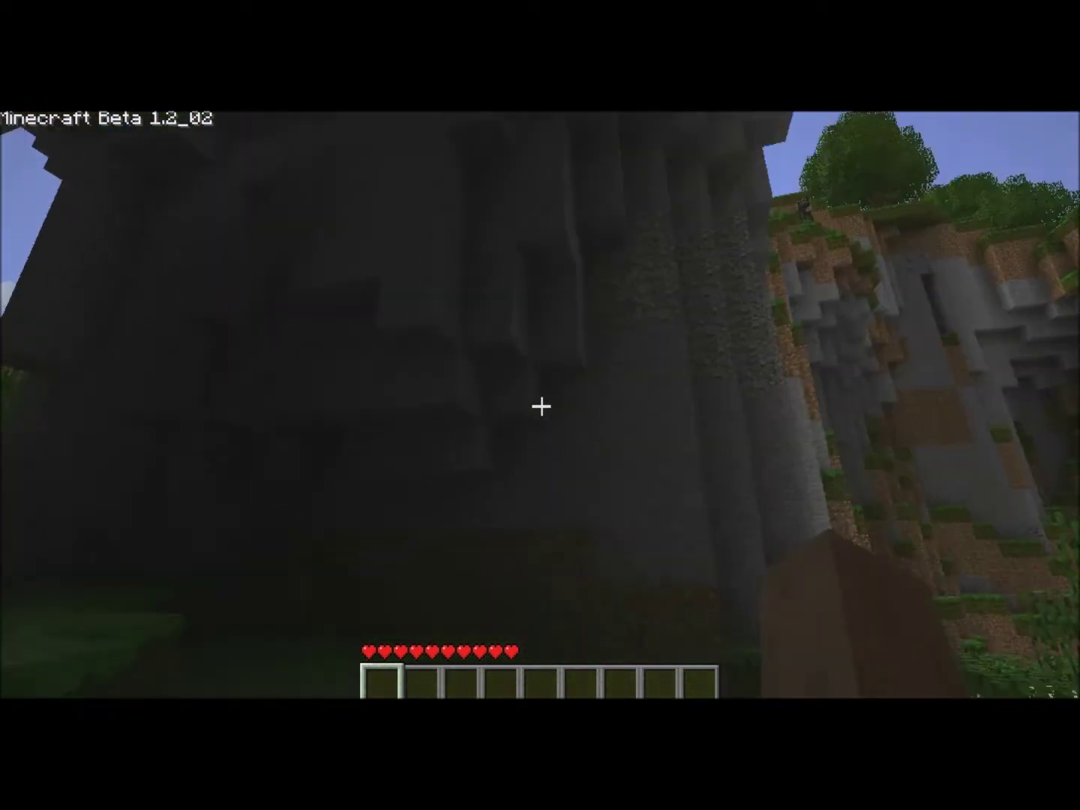
pyautogui.press('w')
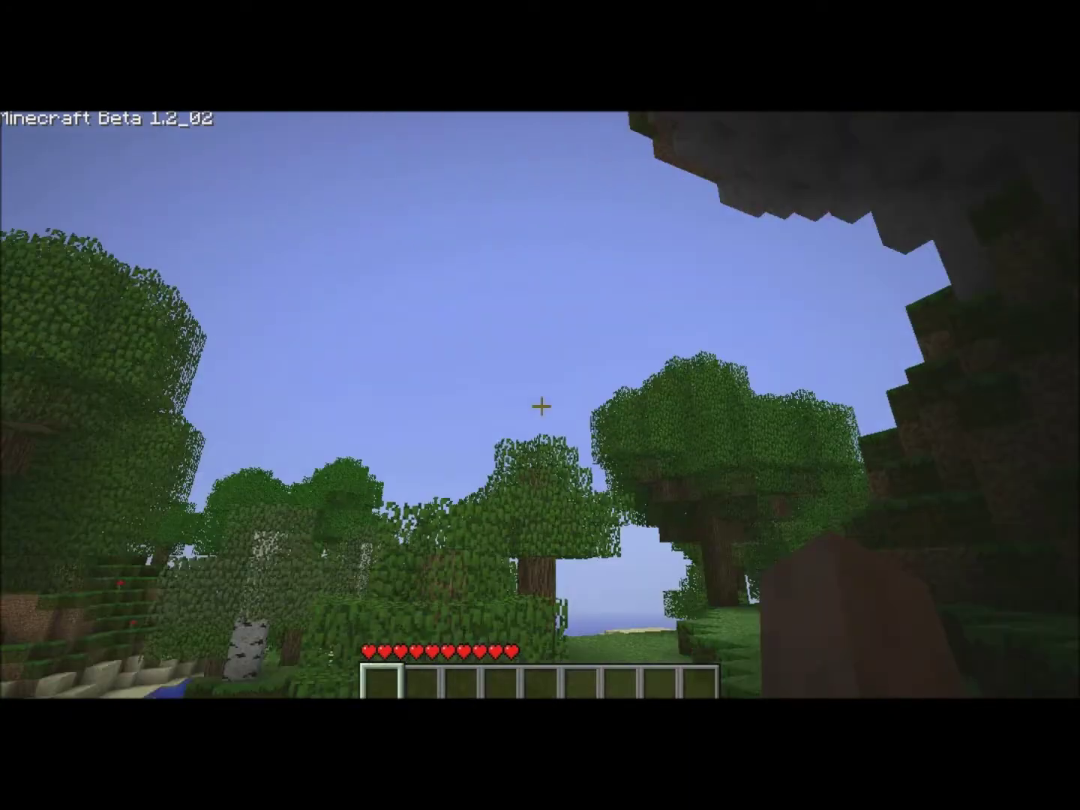
pyautogui.press('w')
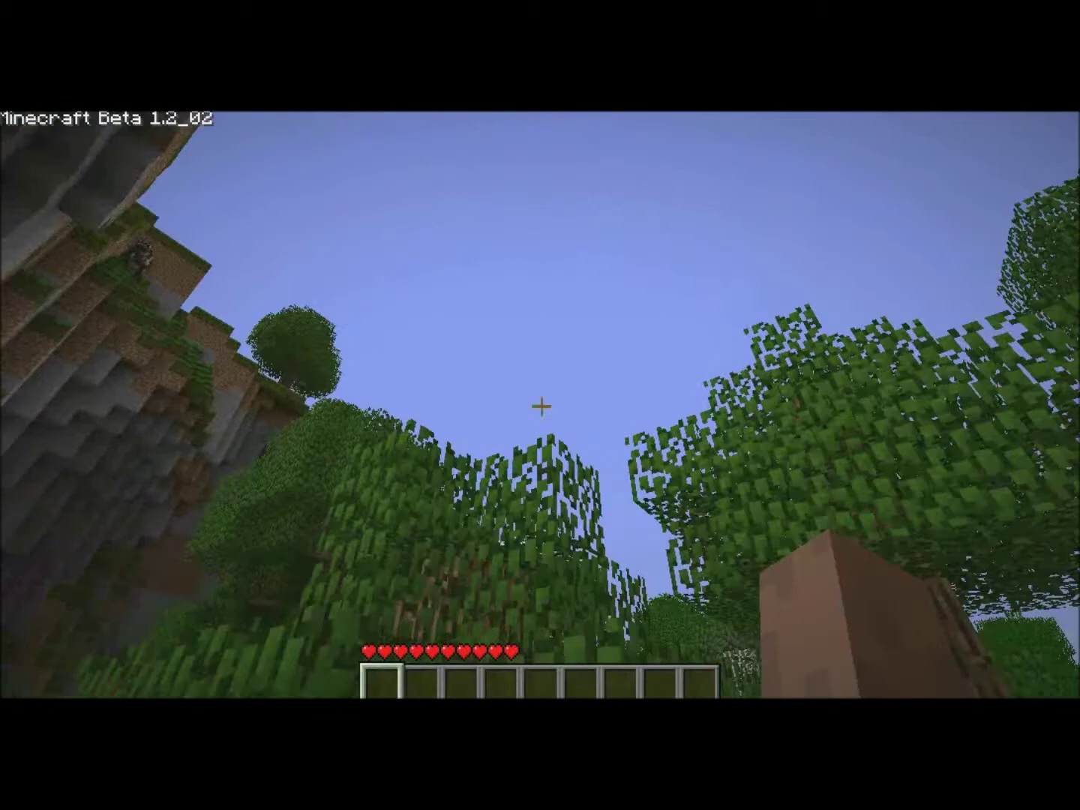
pyautogui.press('w')
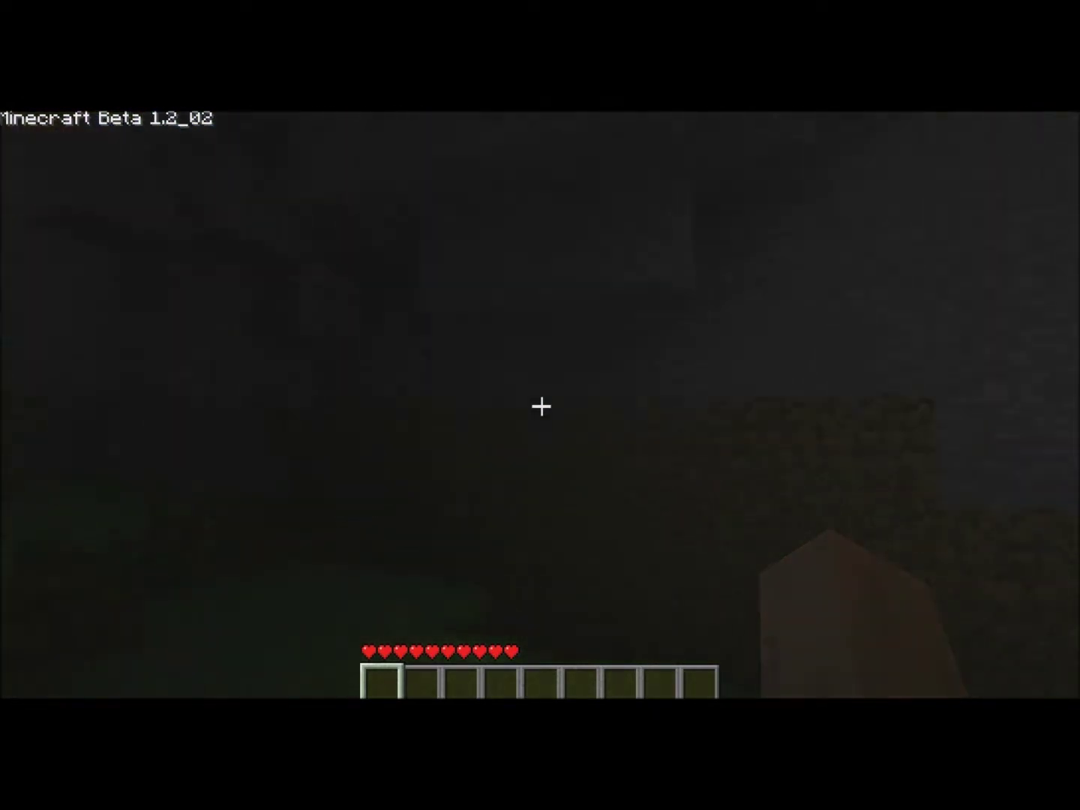
# Step: Check the character's inventory, save the world and quit to the title screen
pyautogui.press('e')
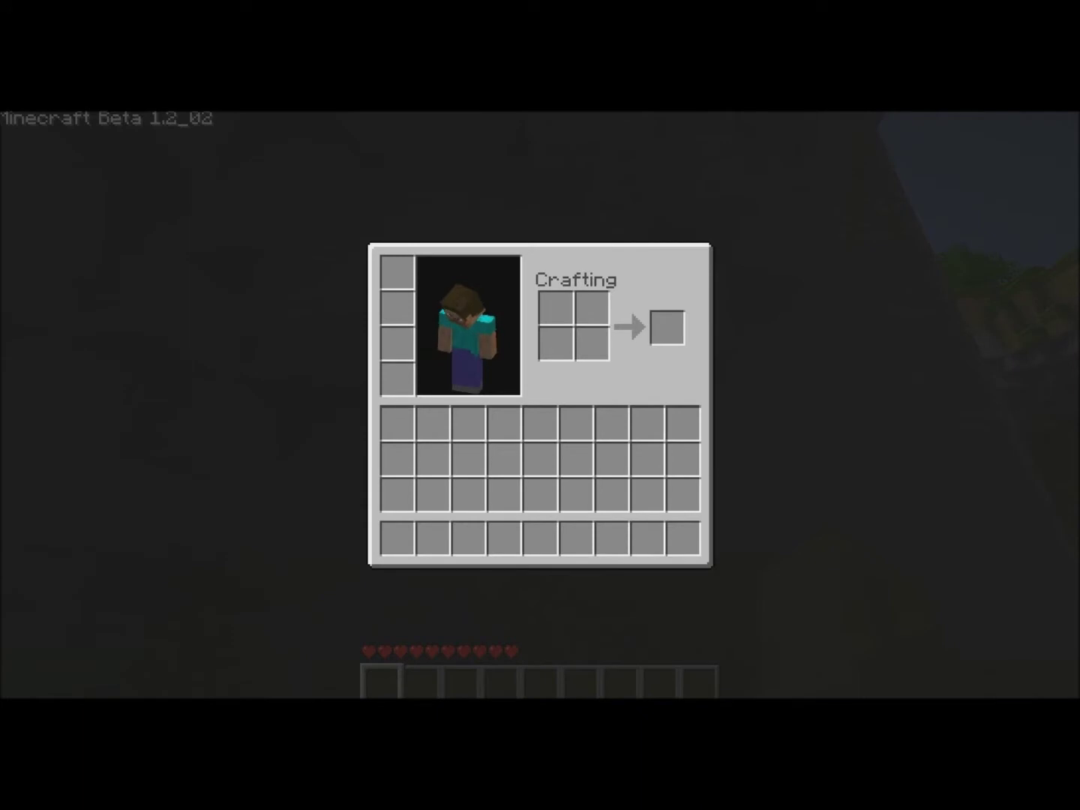
pyautogui.press('e')
pyautogui.press('Escape')
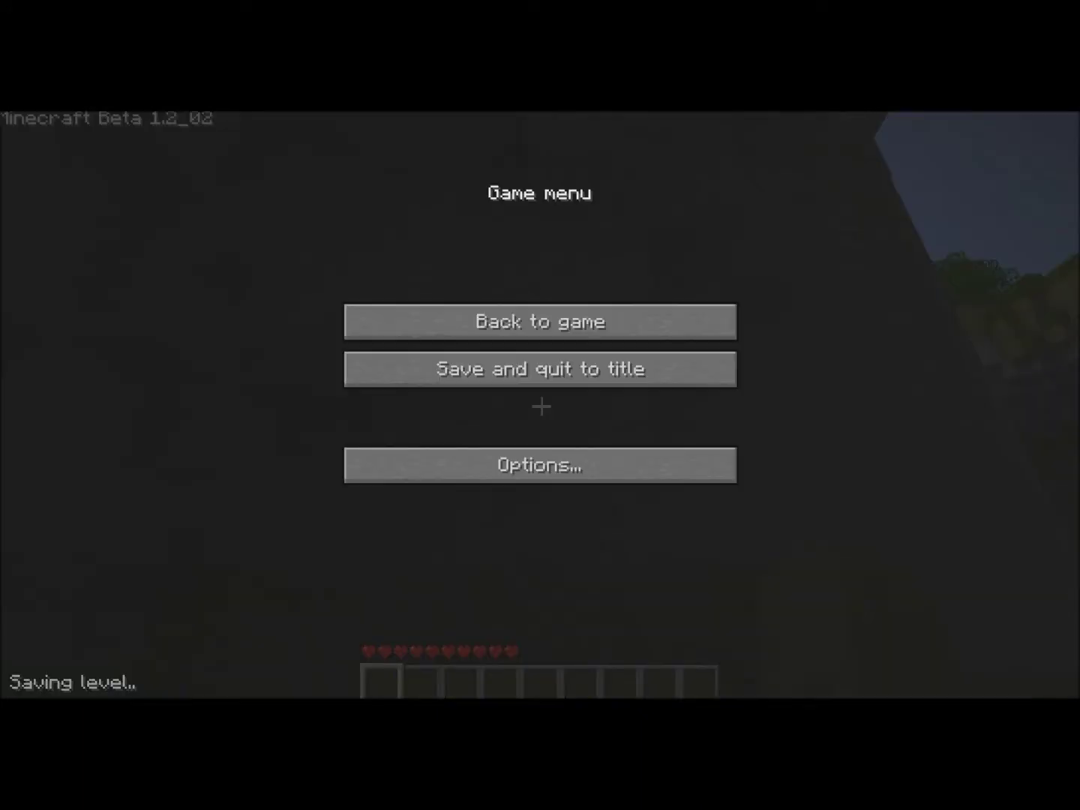
pyautogui.click(540, 368)
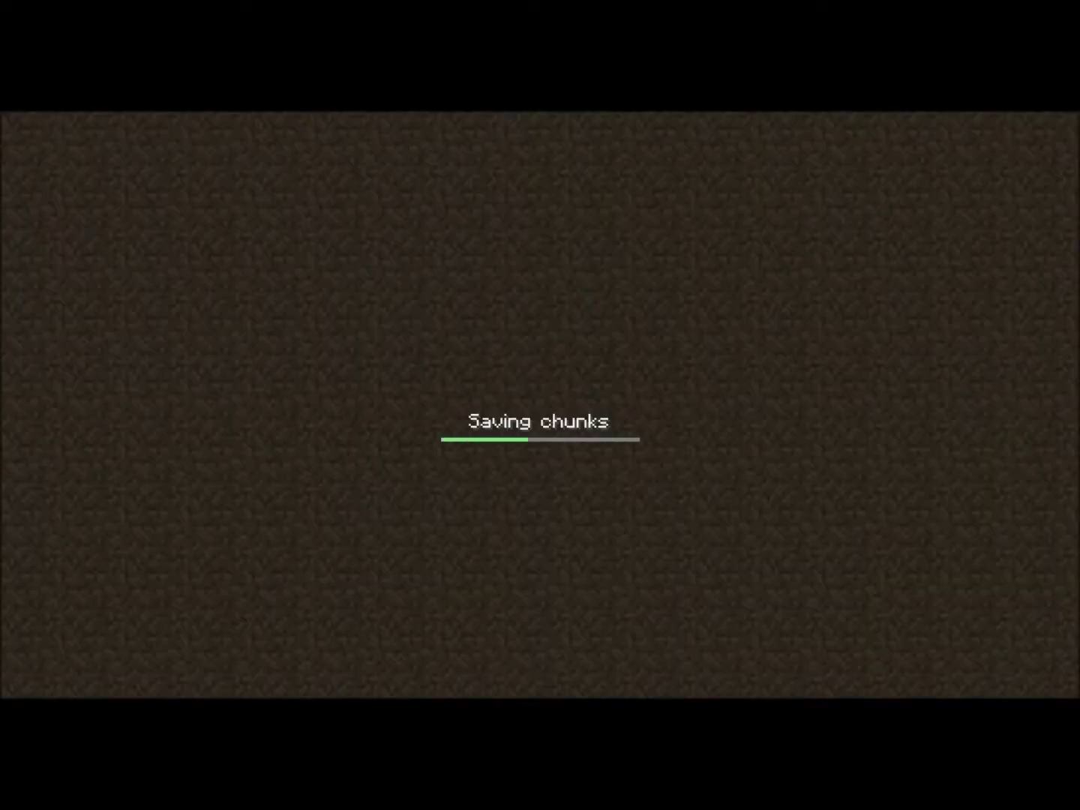
# Step: Switch to the browser and expand the description of the Minecart Station in a Box V2.0 video
pyautogui.hotkey('alt', 'Tab')
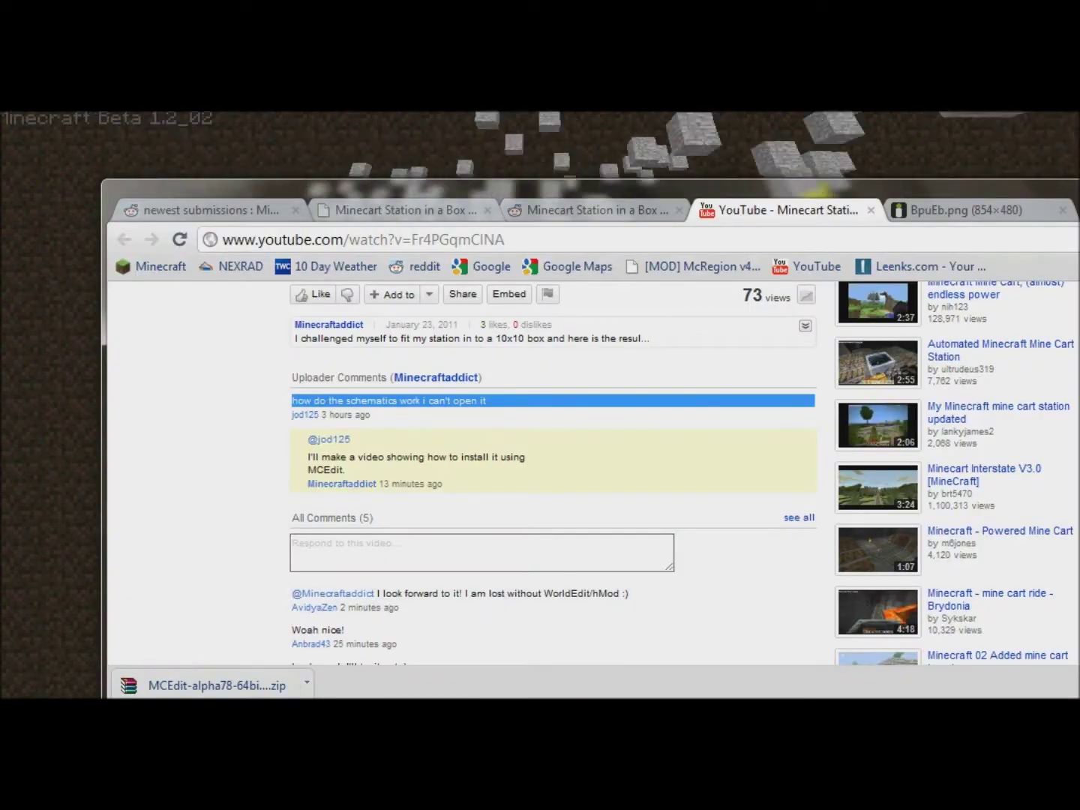
pyautogui.moveTo(525, 181); pyautogui.dragTo(436, 86)
pyautogui.scroll(6, 540, 425)
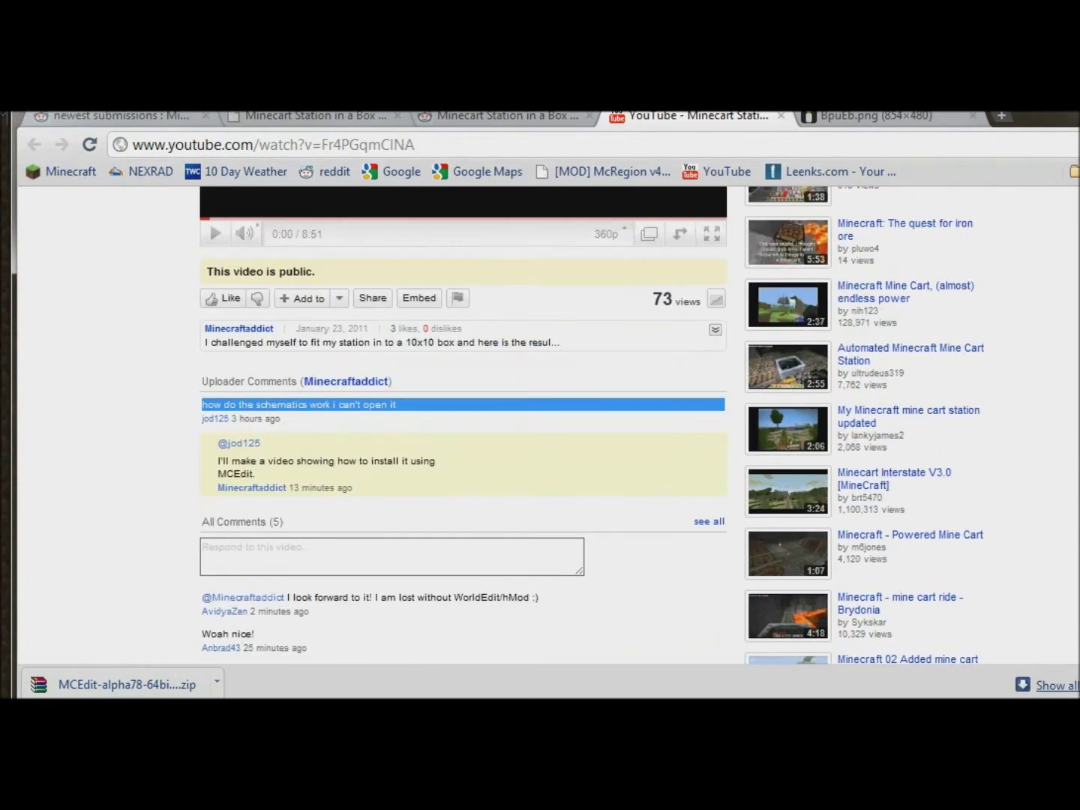
pyautogui.scroll(-3, 900, 503)
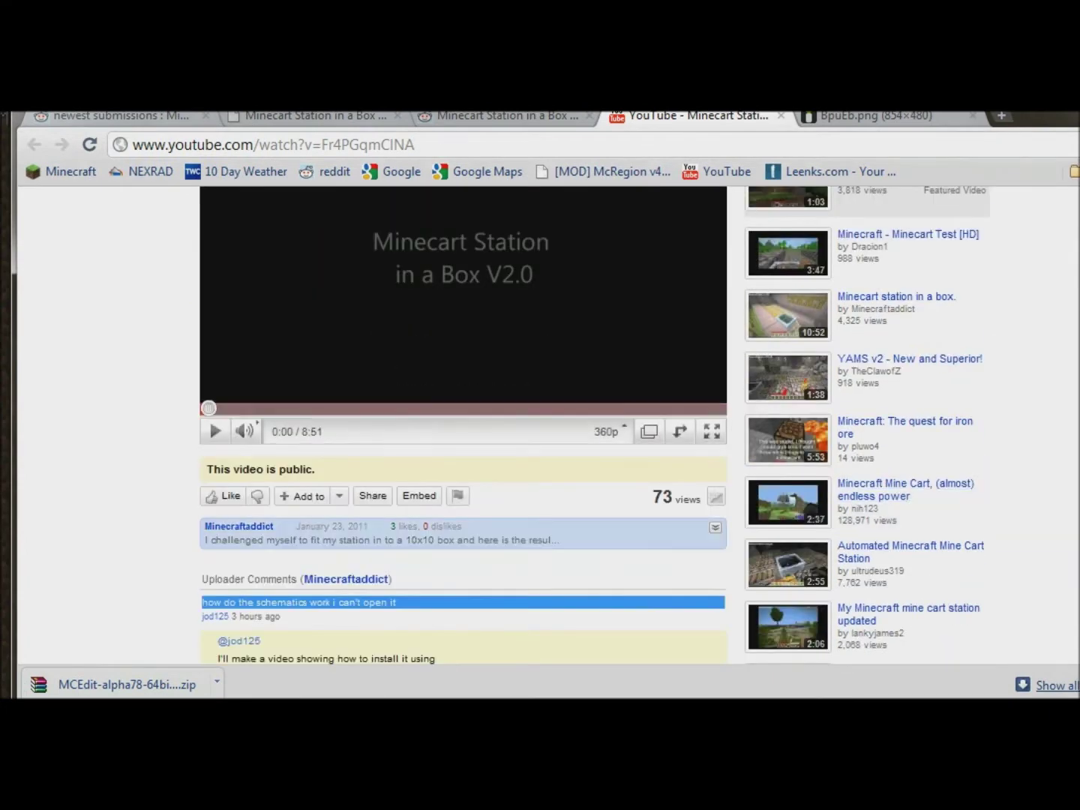
pyautogui.scroll(-1, 525, 450)
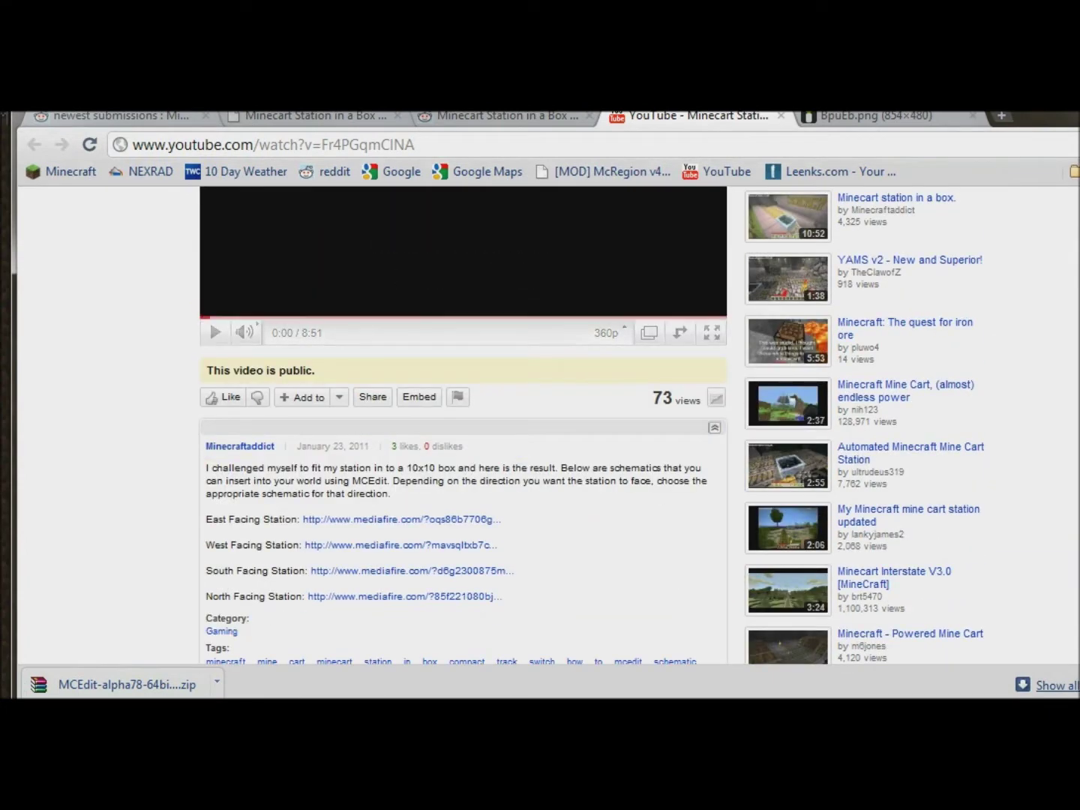
# Step: Download the north-facing station schematic from MediaFire and dismiss the contest ad that opens with it
pyautogui.click(405, 597)
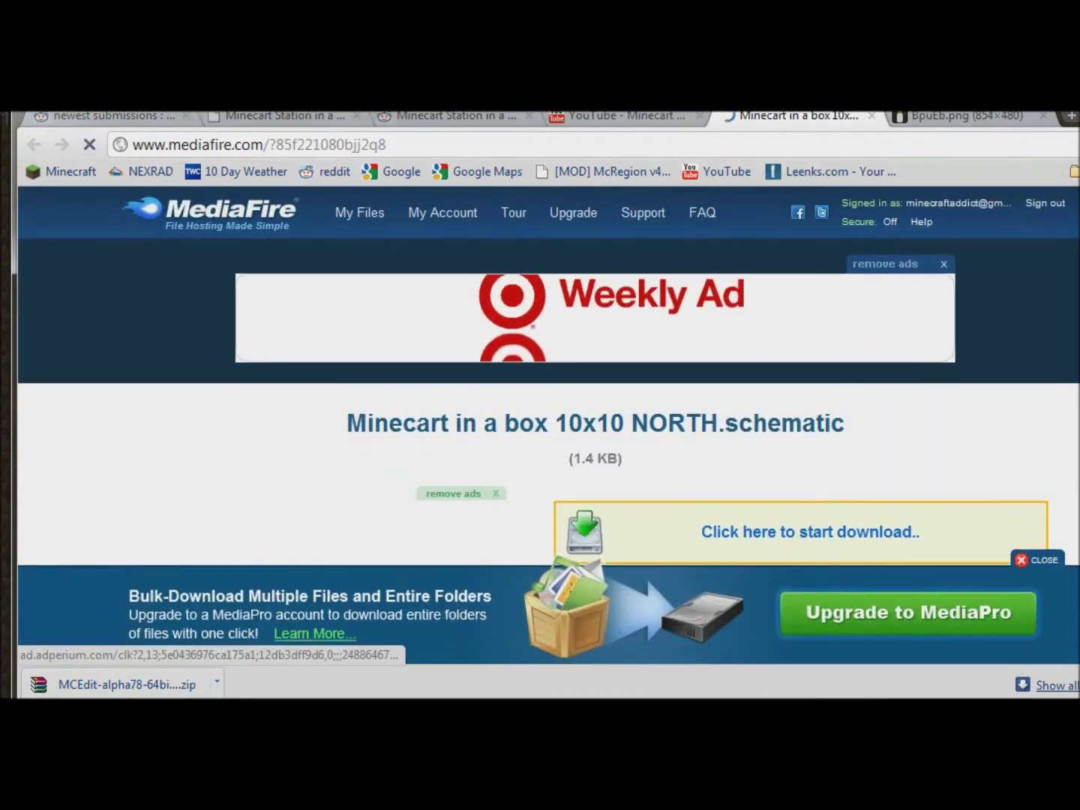
pyautogui.click(810, 532)
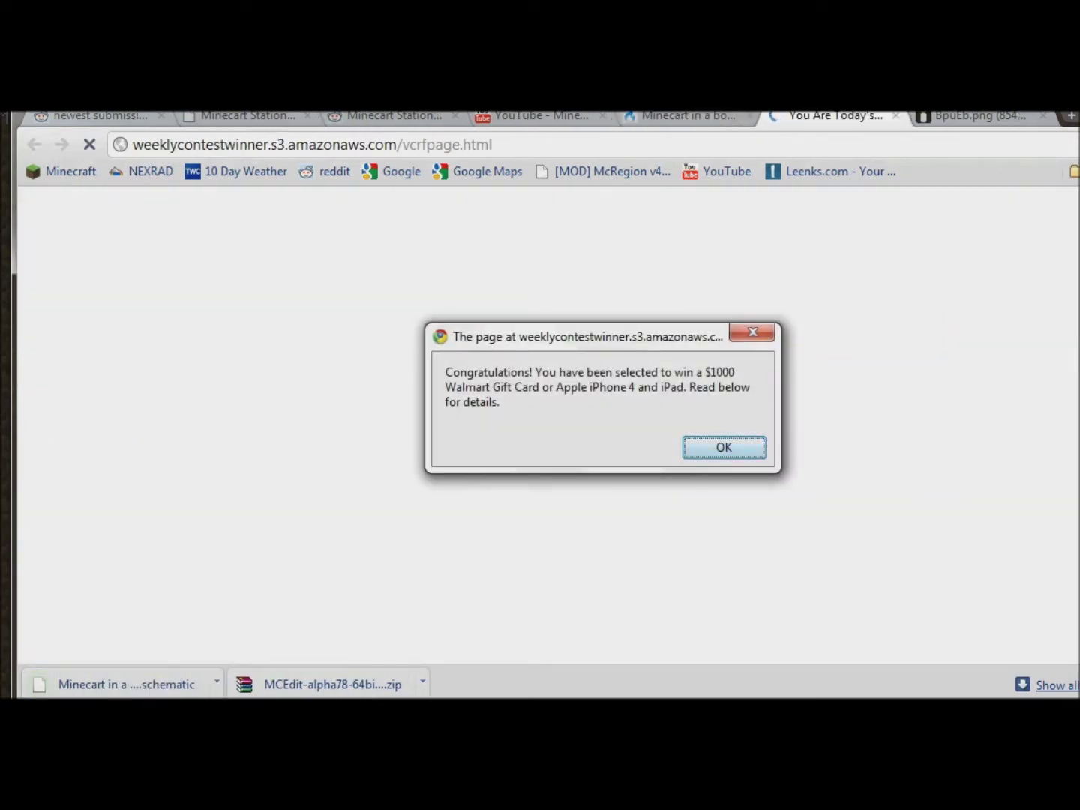
pyautogui.press('Return')
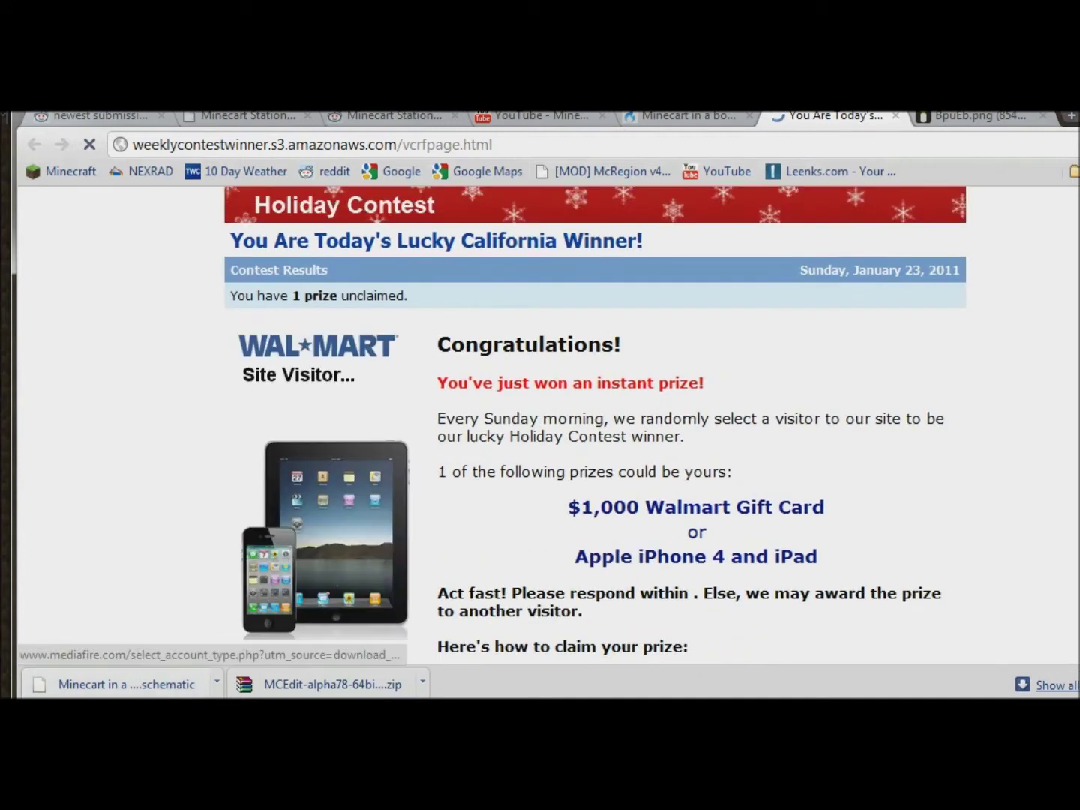
pyautogui.click(895, 116)
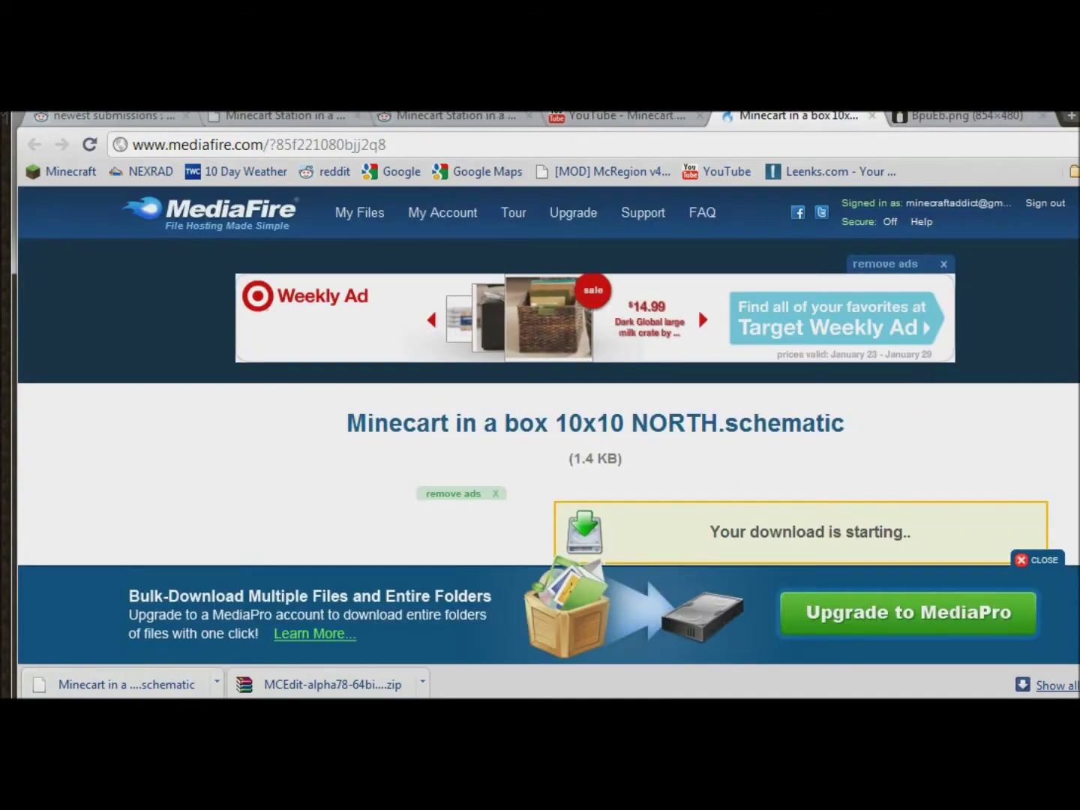
# Step: Show the downloaded NORTH schematic in its folder, move it into the user's Minecraft folder and close the file window
pyautogui.click(216, 683)
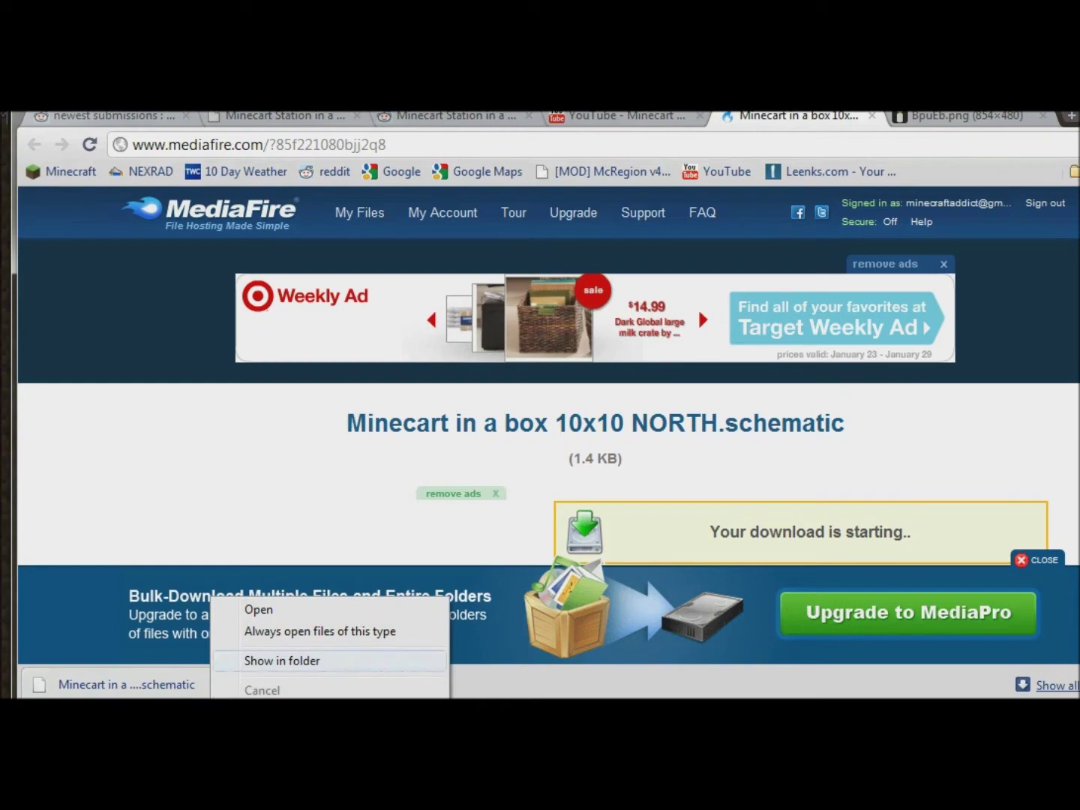
pyautogui.click(282, 660)
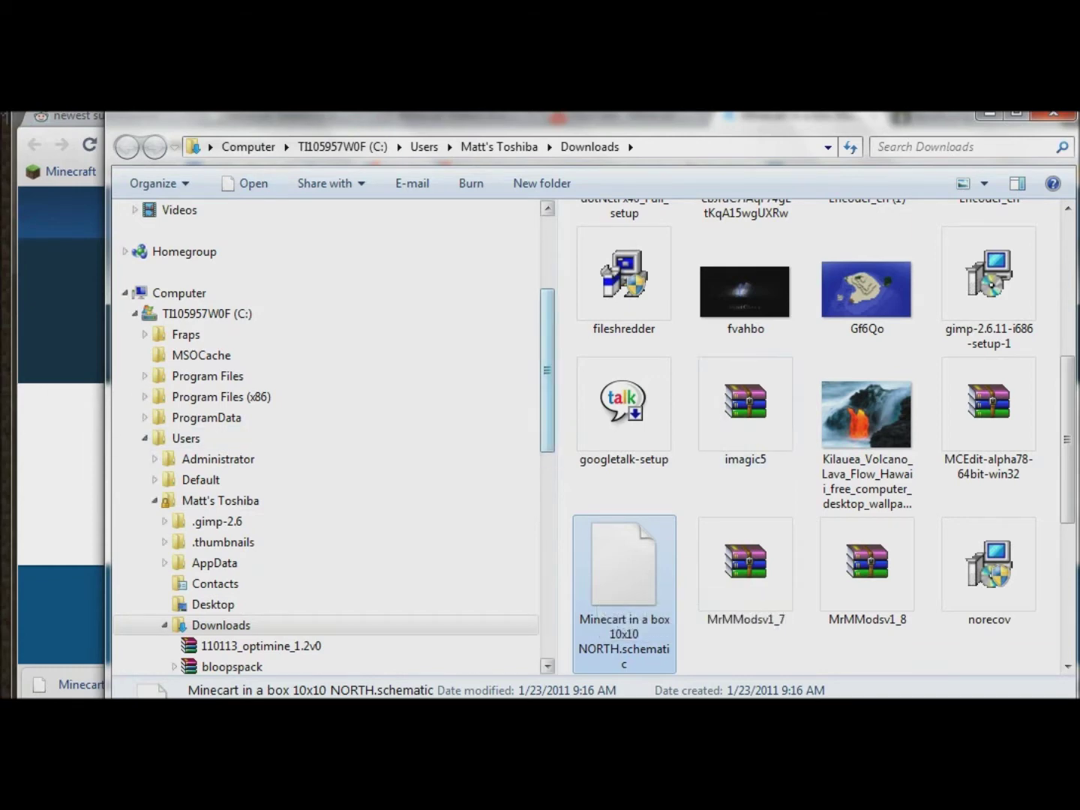
pyautogui.moveTo(547, 371); pyautogui.dragTo(548, 417)
pyautogui.scroll(-1, 327, 437)
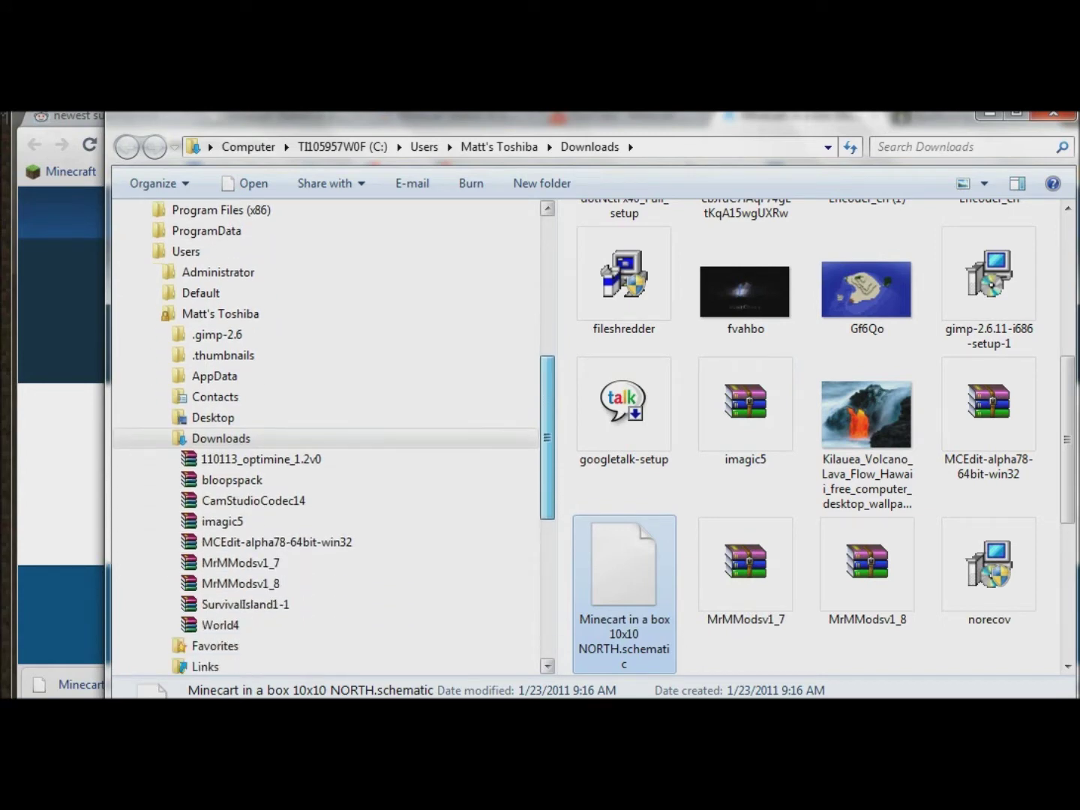
pyautogui.scroll(-4, 327, 437)
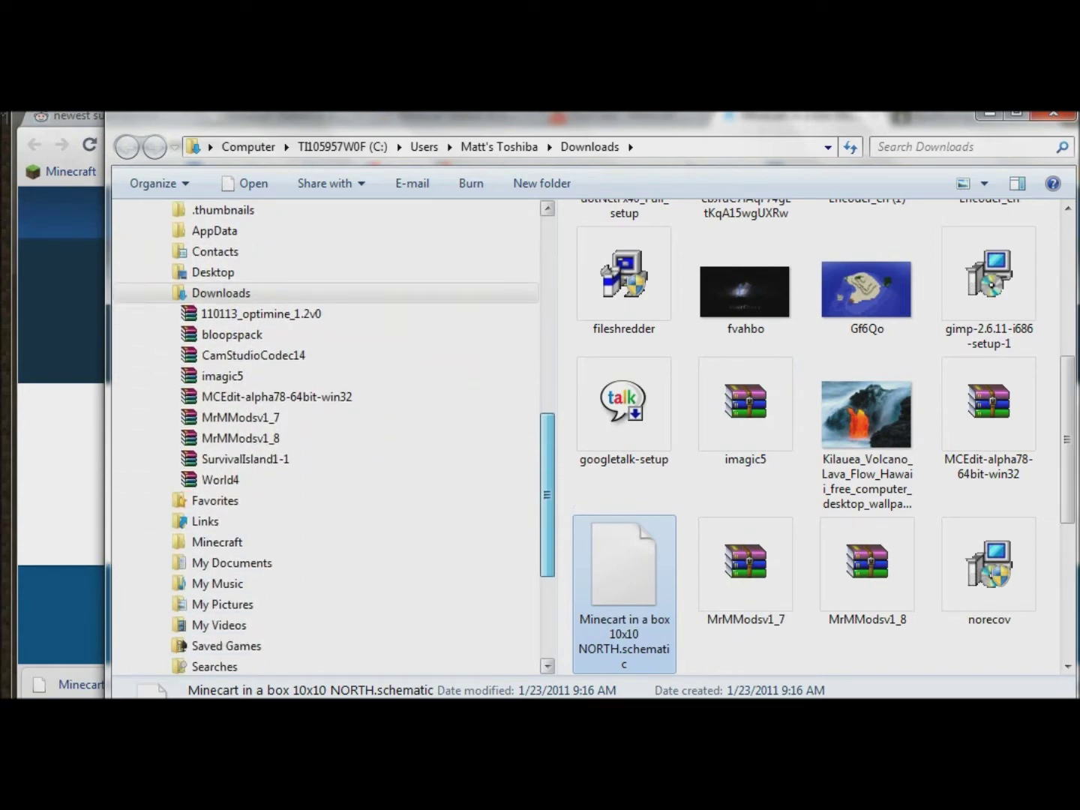
pyautogui.scroll(-1, 327, 437)
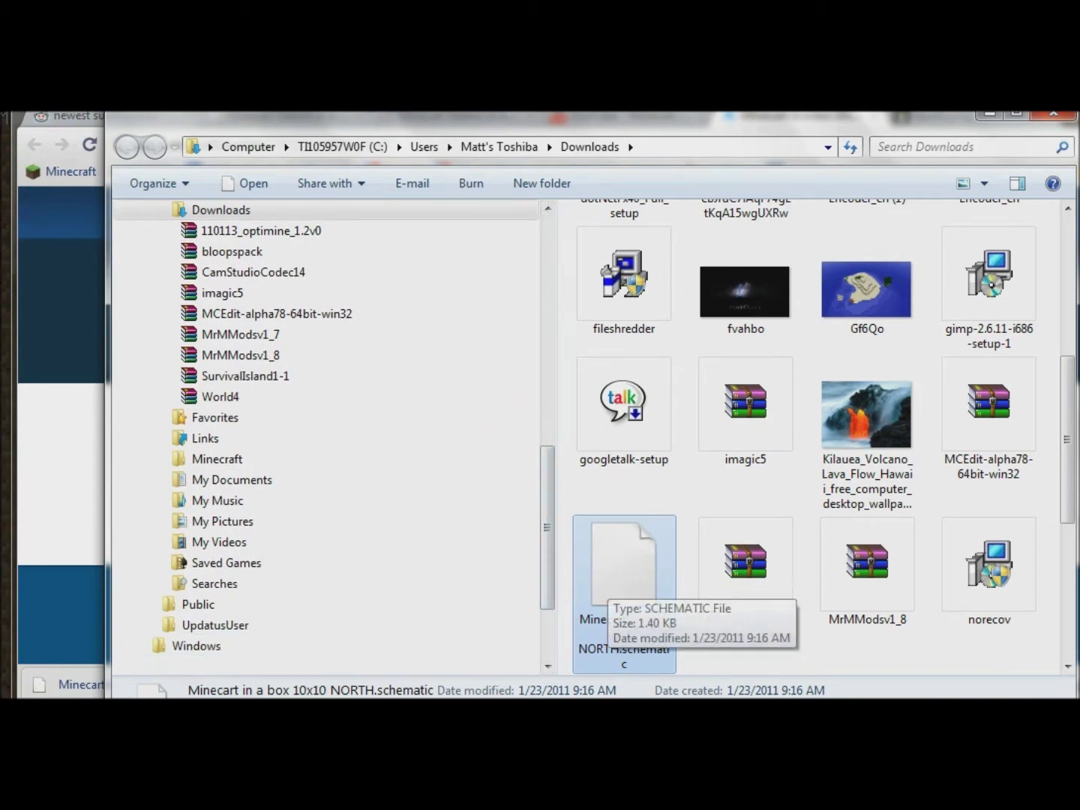
pyautogui.moveTo(617, 524); pyautogui.dragTo(233, 459)
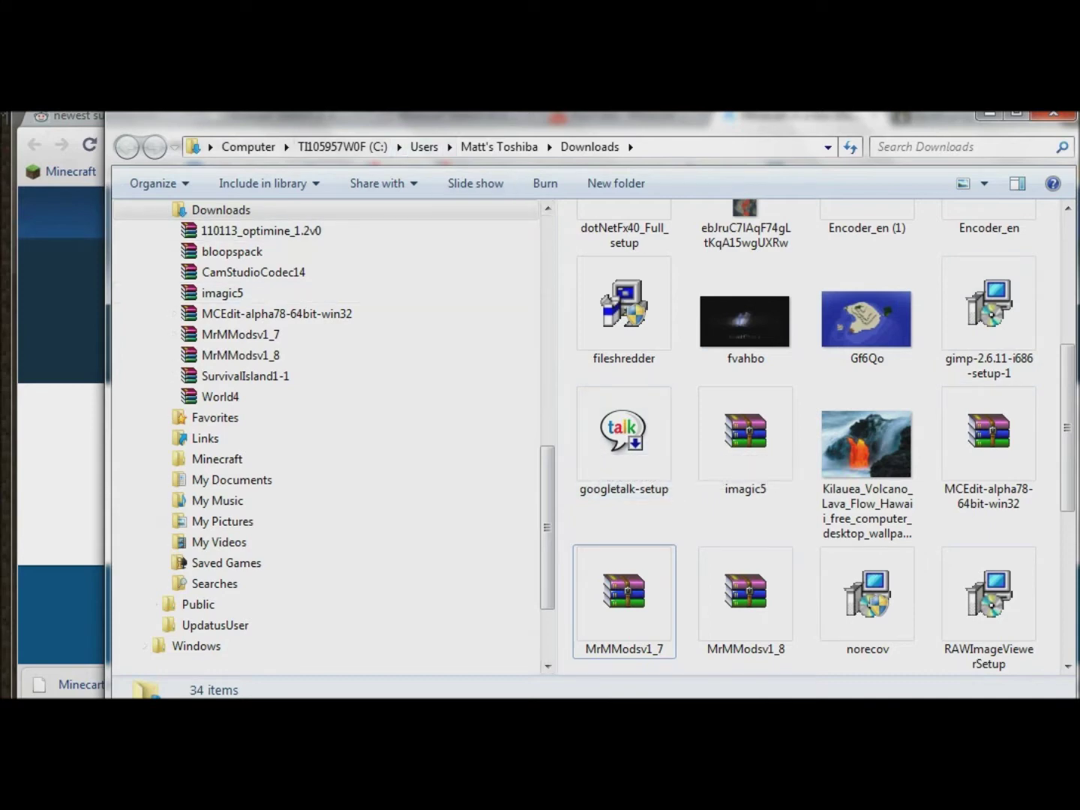
pyautogui.click(1053, 114)
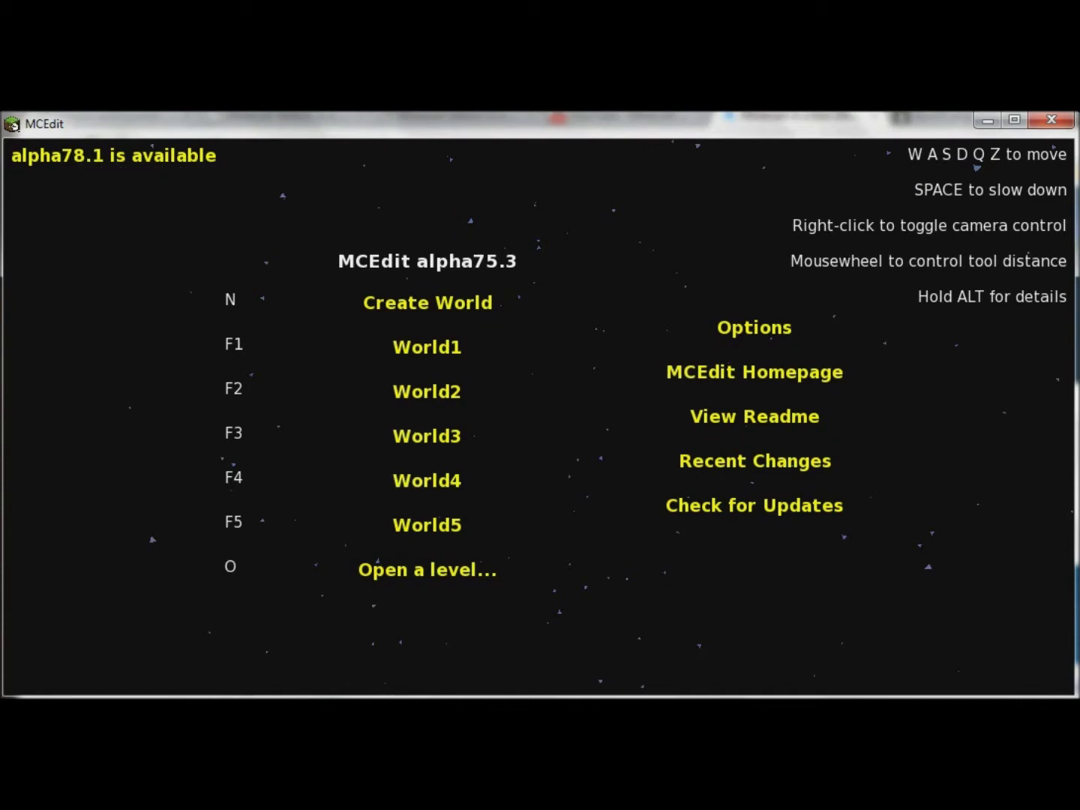
# Step: Open World5 in MCEdit and fly the camera to the grassy slope beside the cliff, near the player
pyautogui.press('F5')
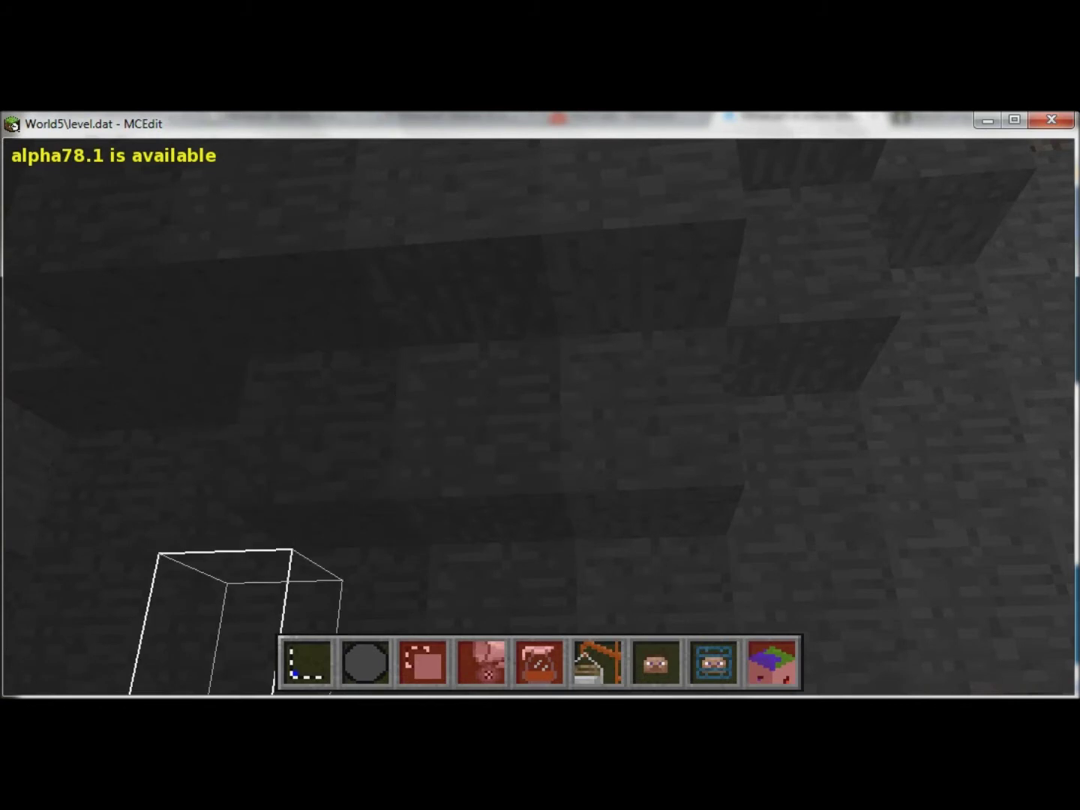
pyautogui.rightClick(241, 577)
pyautogui.press('w')
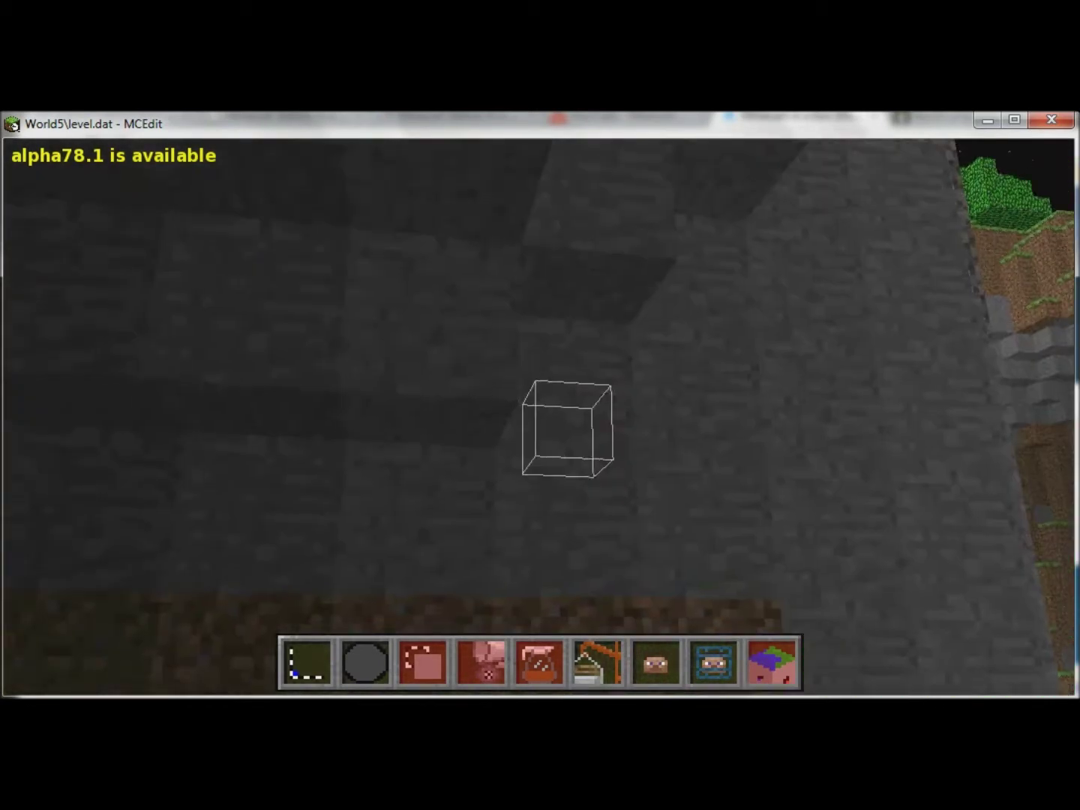
pyautogui.press('s')
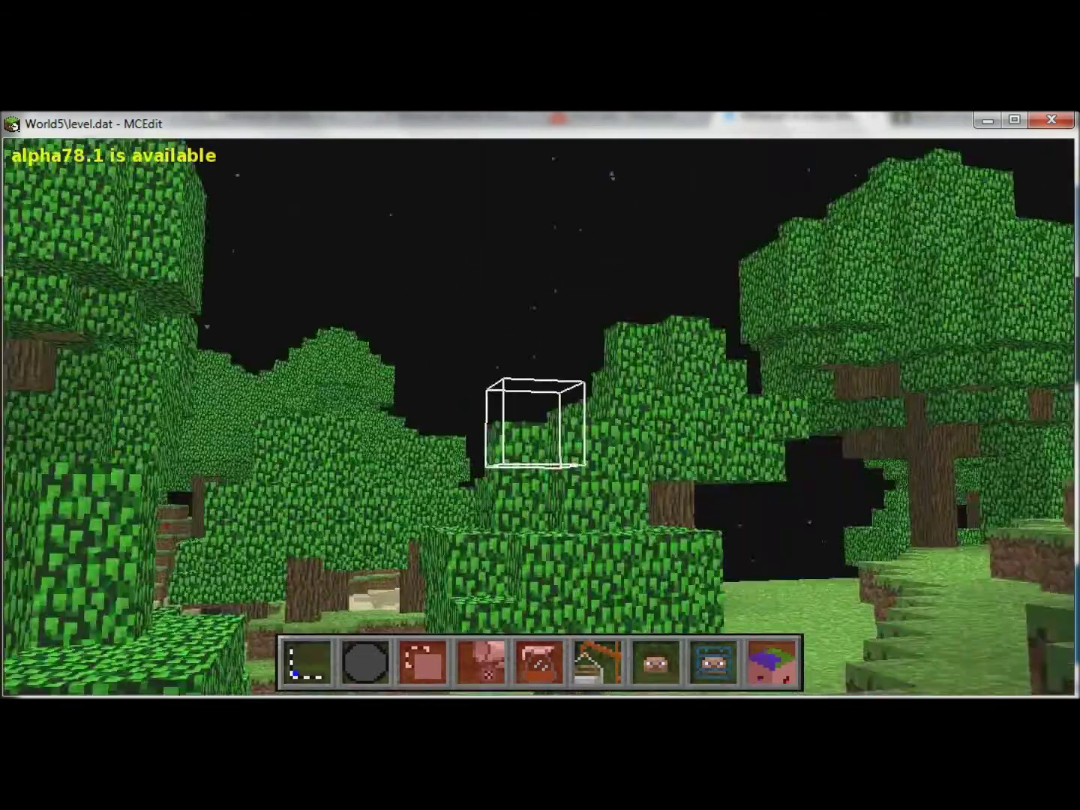
pyautogui.press('s')
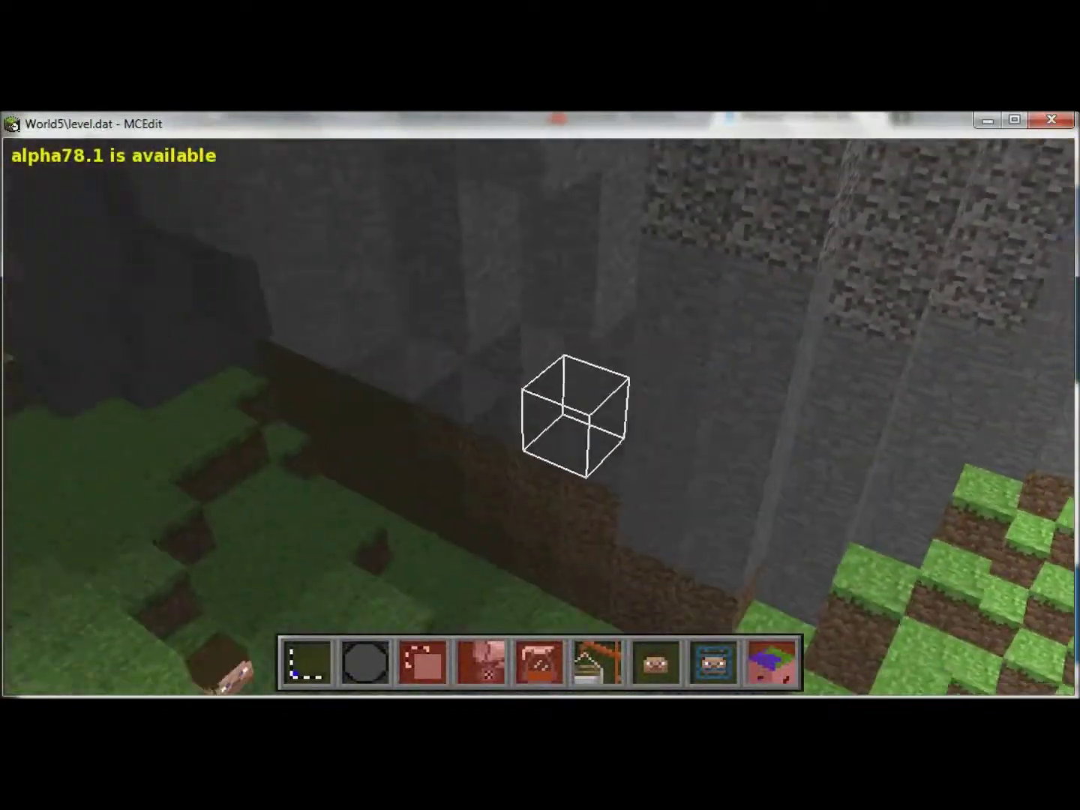
pyautogui.press('w')
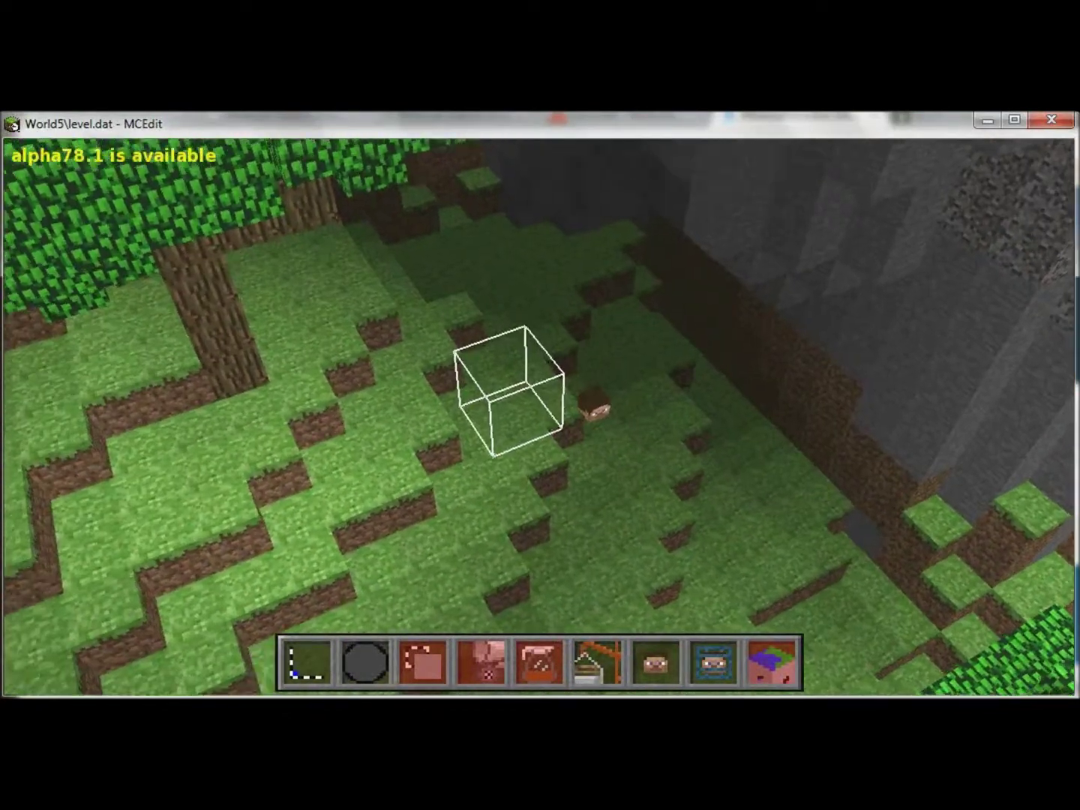
pyautogui.press('w')
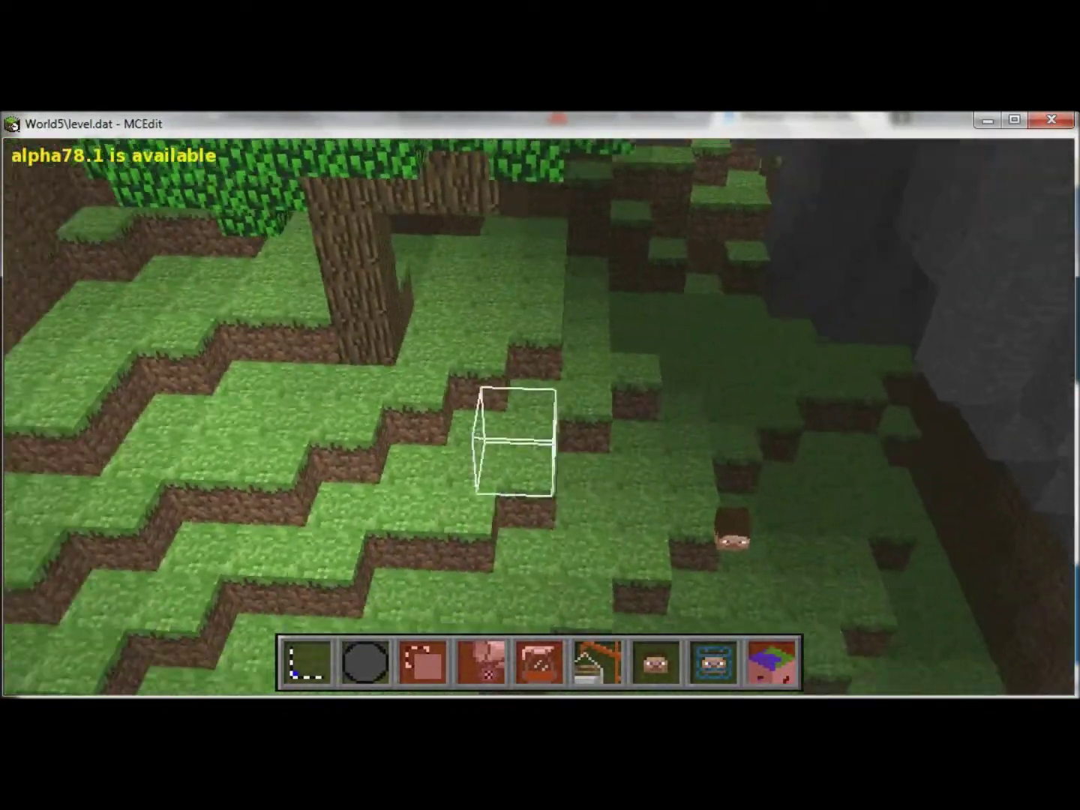
pyautogui.press('a')
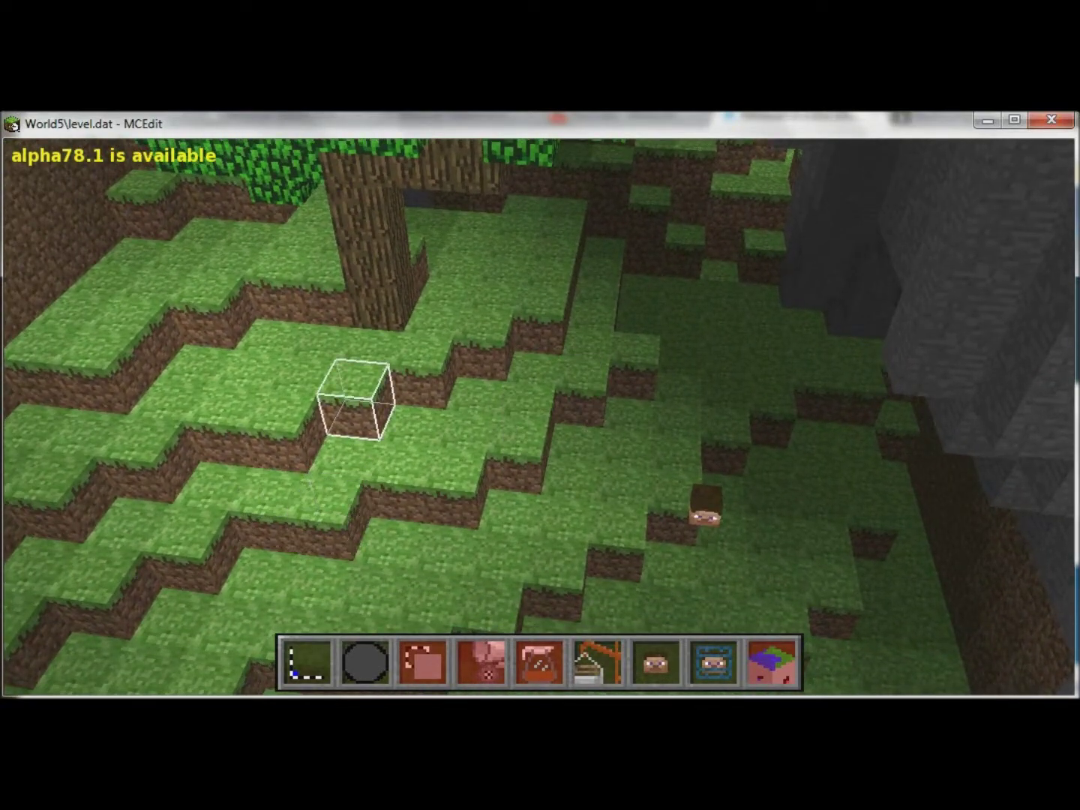
# Step: Select a 13W x 2L x 4H box of blocks across the grassy slope, from near the tree to the cliff
pyautogui.click(355, 399)
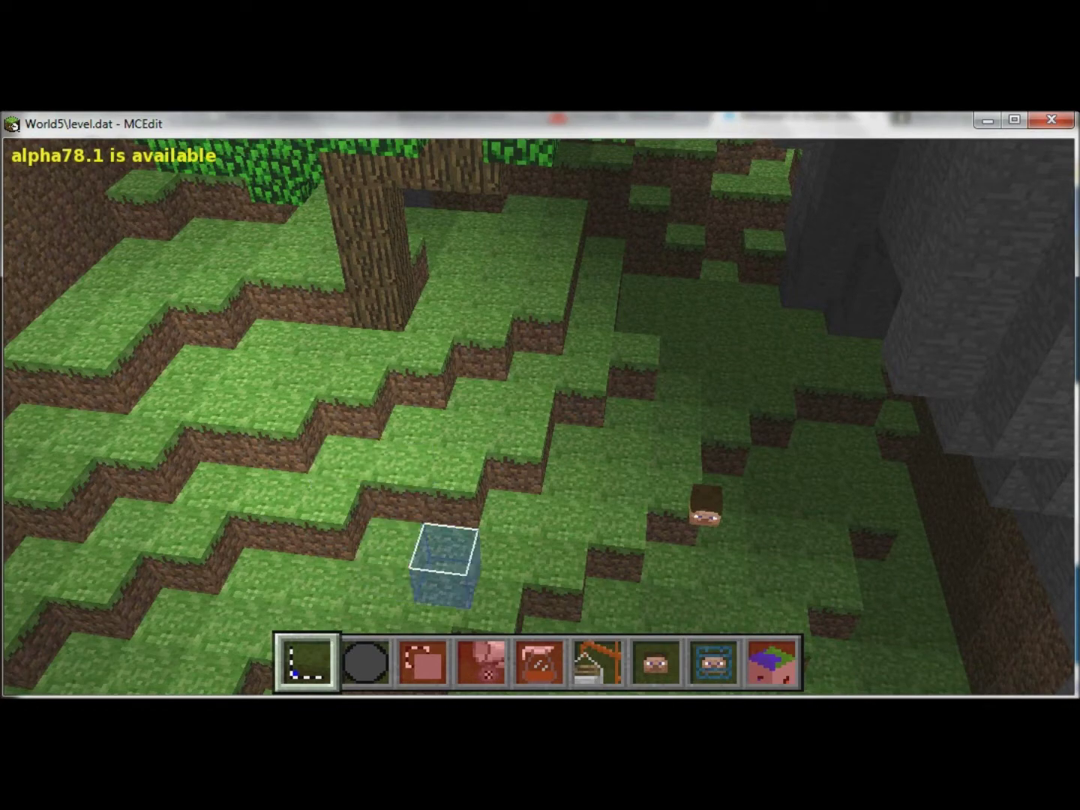
pyautogui.click(356, 399)
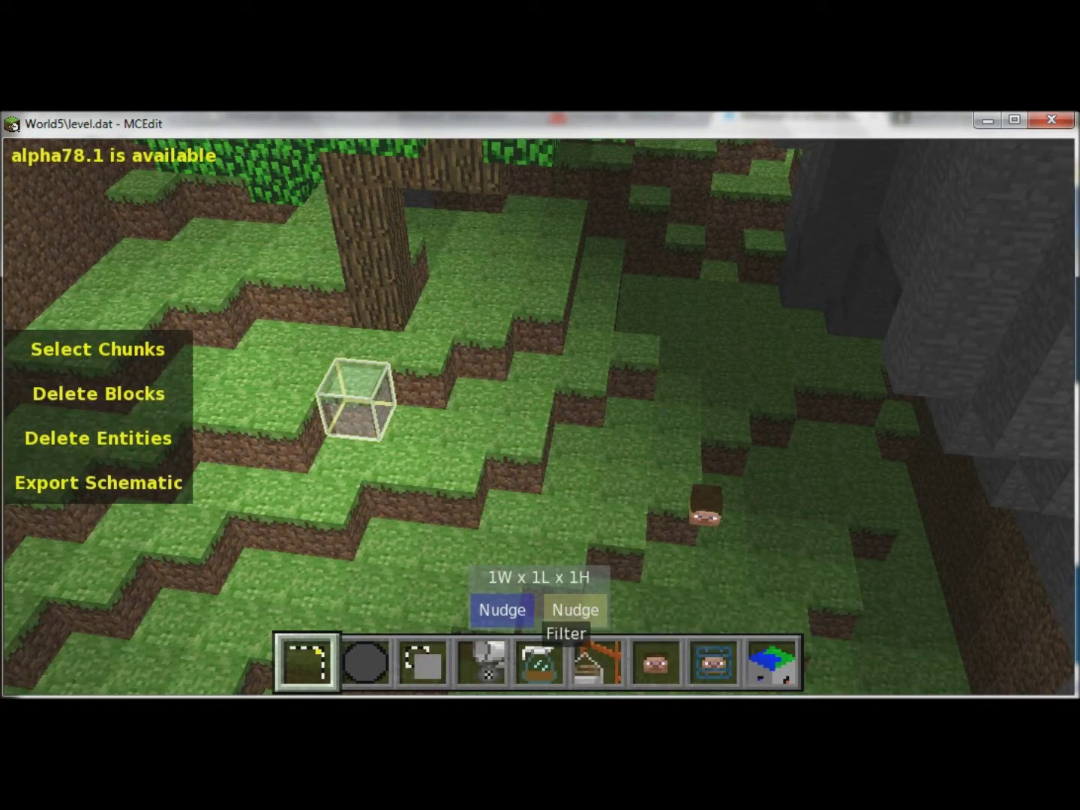
pyautogui.moveTo(355, 399); pyautogui.dragTo(970, 621)
pyautogui.rightClick(970, 621)
pyautogui.press('s')
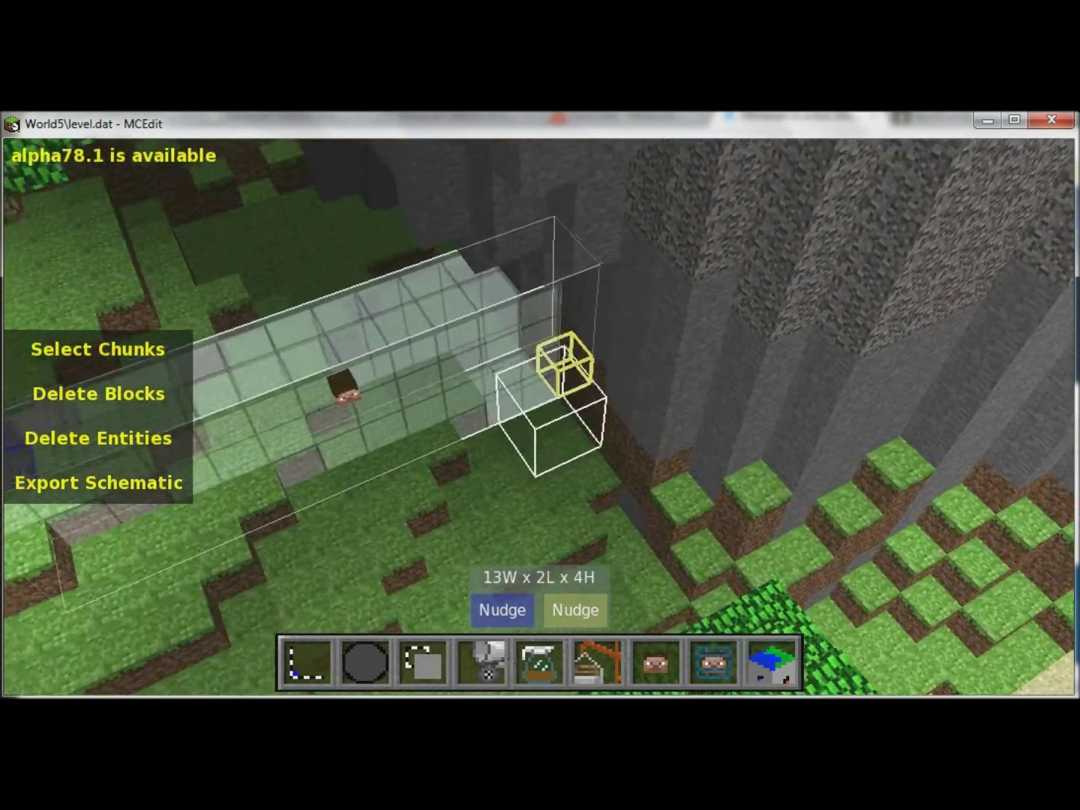
pyautogui.rightClick(967, 621)
# Step: Nudge the selection's yellow corner outward and down to enlarge the box to 13W x 4L x 6H
pyautogui.click(583, 611)
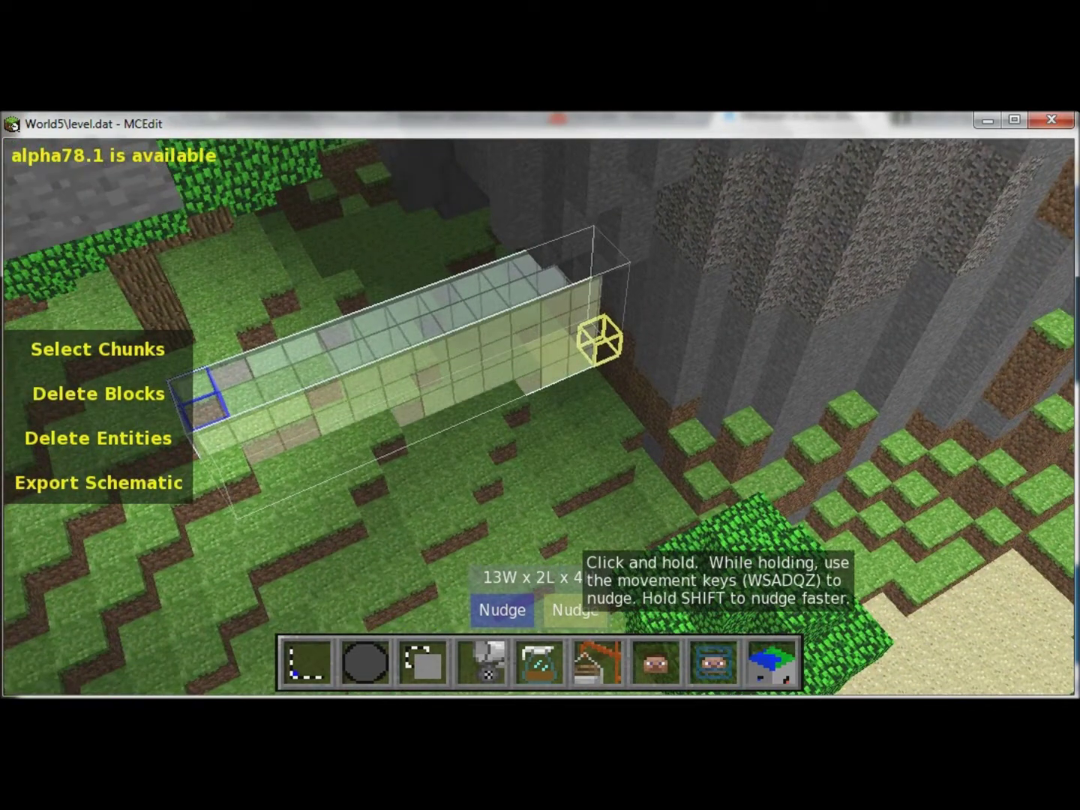
pyautogui.press('s')
pyautogui.press('s')
pyautogui.press('q')
pyautogui.press('z')
pyautogui.press('z')
pyautogui.press('z')
pyautogui.moveTo(575, 610); pyautogui.dragTo(576, 610)
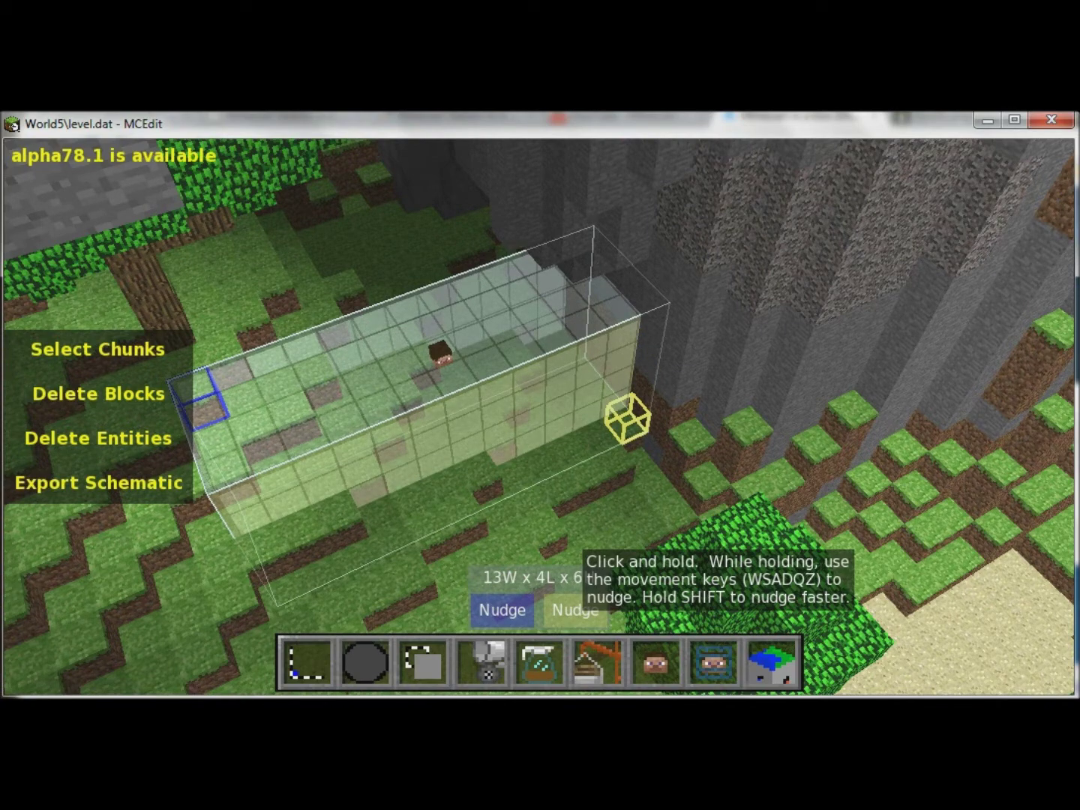
# Step: Nudge the selection's blue corner to resize the box to 12W x 10L x 6H, clear of the tree trunk
pyautogui.click(495, 610)
pyautogui.press('w')
pyautogui.press('w')
pyautogui.press('w')
pyautogui.press('w')
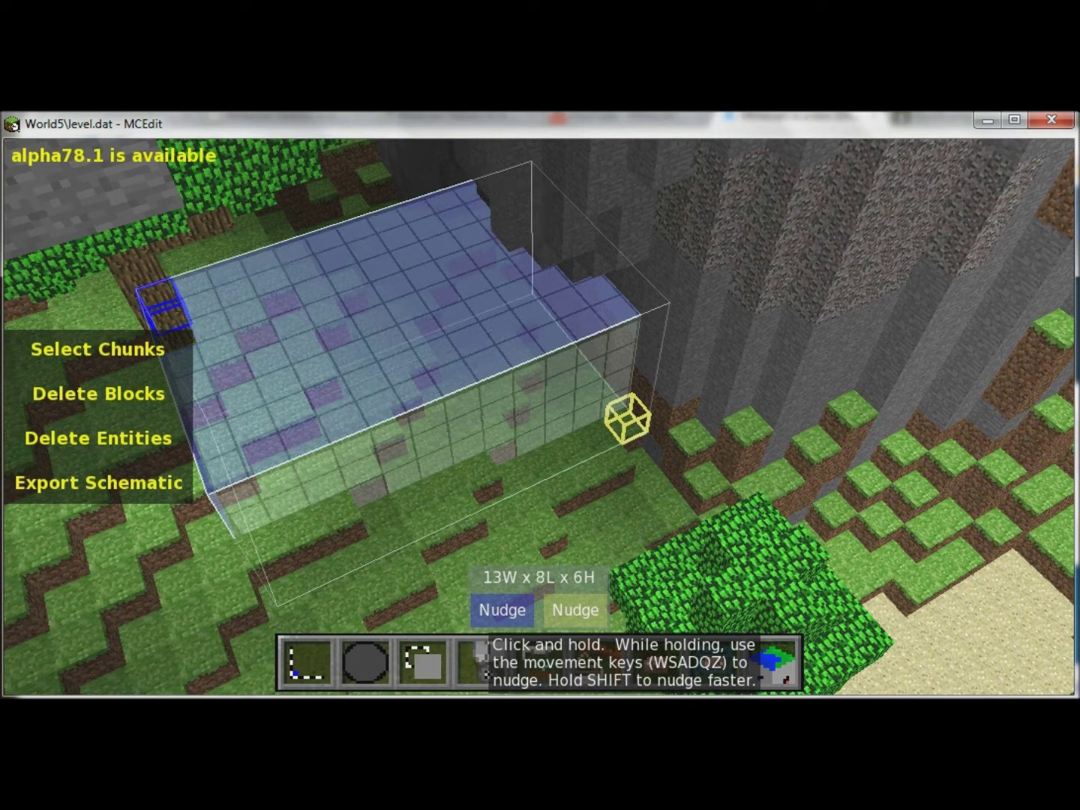
pyautogui.press('d')
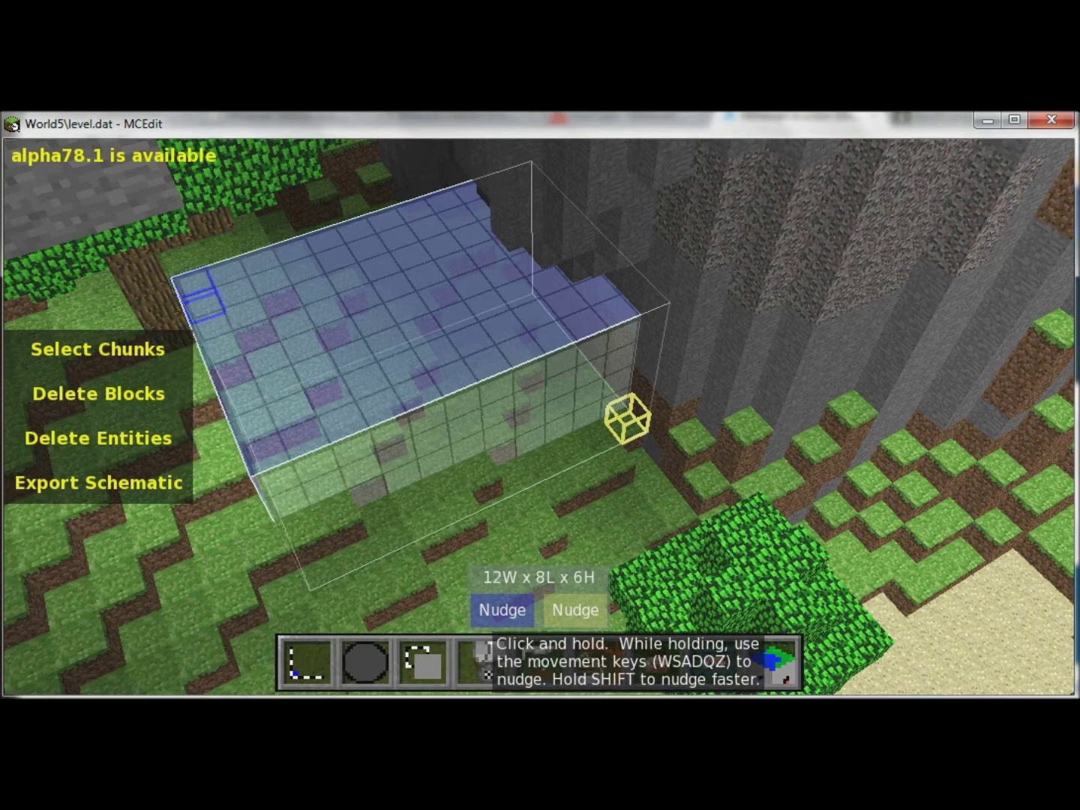
pyautogui.press('w')
pyautogui.press('w')
# Step: Fill the selected box with Dirt (3) to build a level platform against the cliff
pyautogui.click(480, 662)
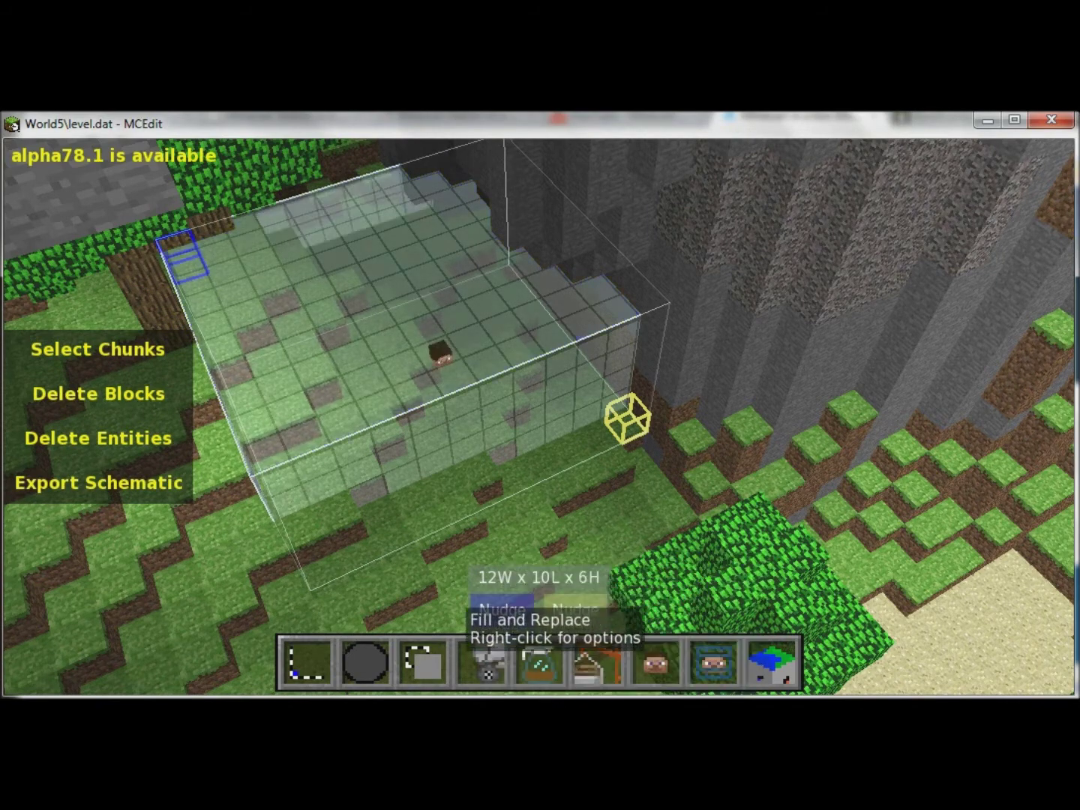
pyautogui.click(480, 662)
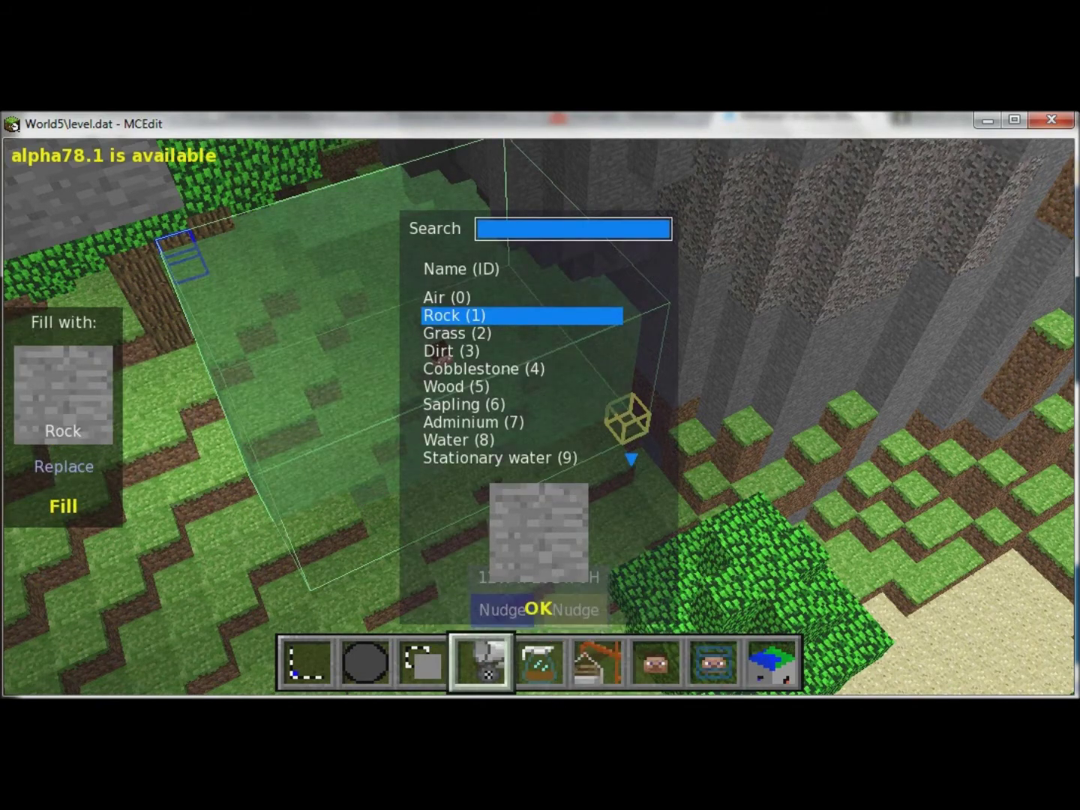
pyautogui.click(457, 334)
pyautogui.click(538, 609)
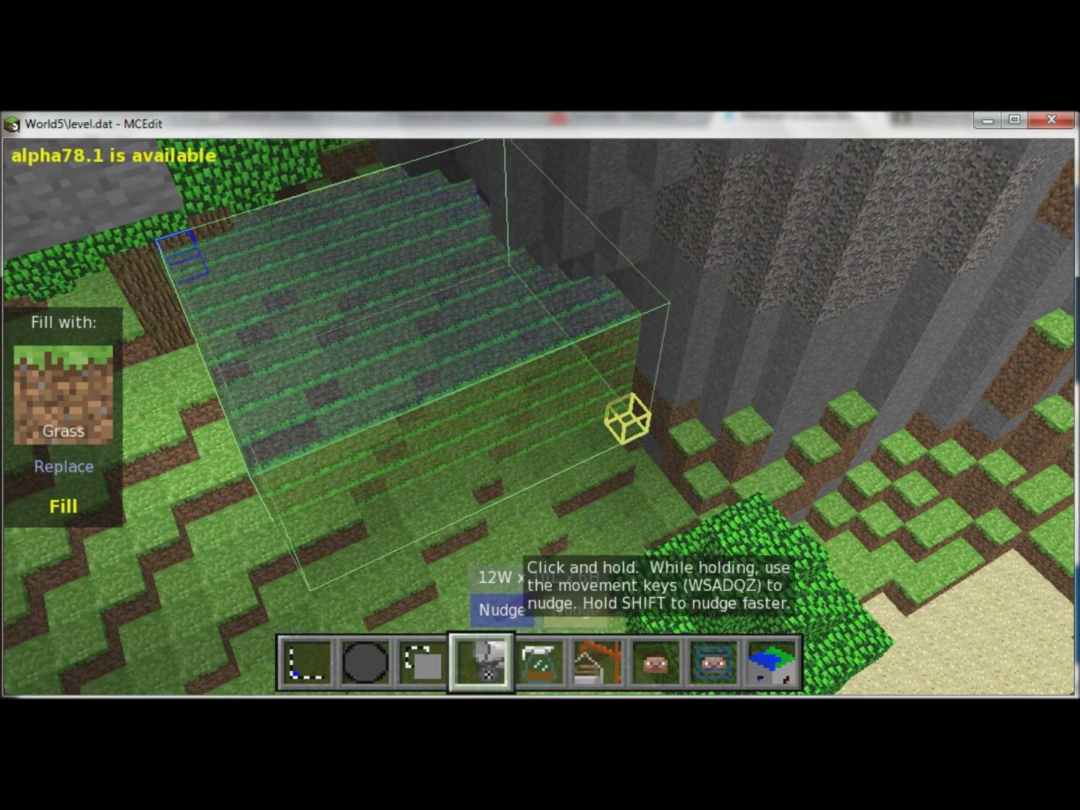
pyautogui.click(481, 660)
pyautogui.click(449, 351)
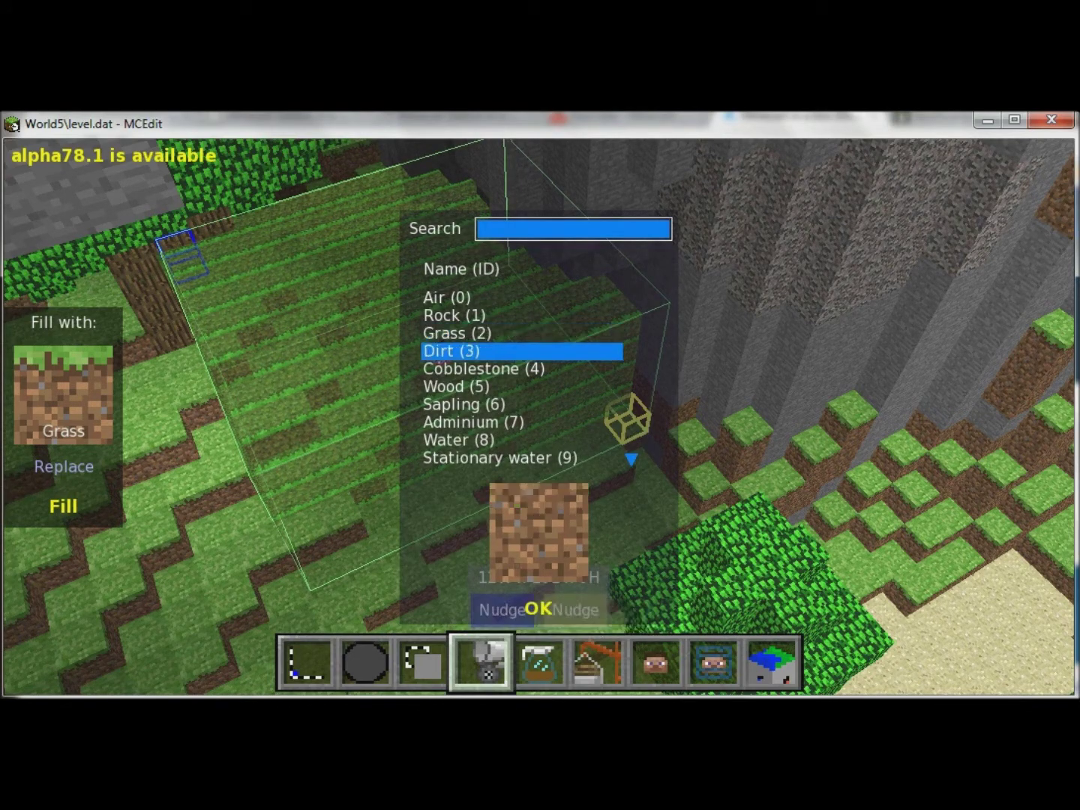
pyautogui.press('Return')
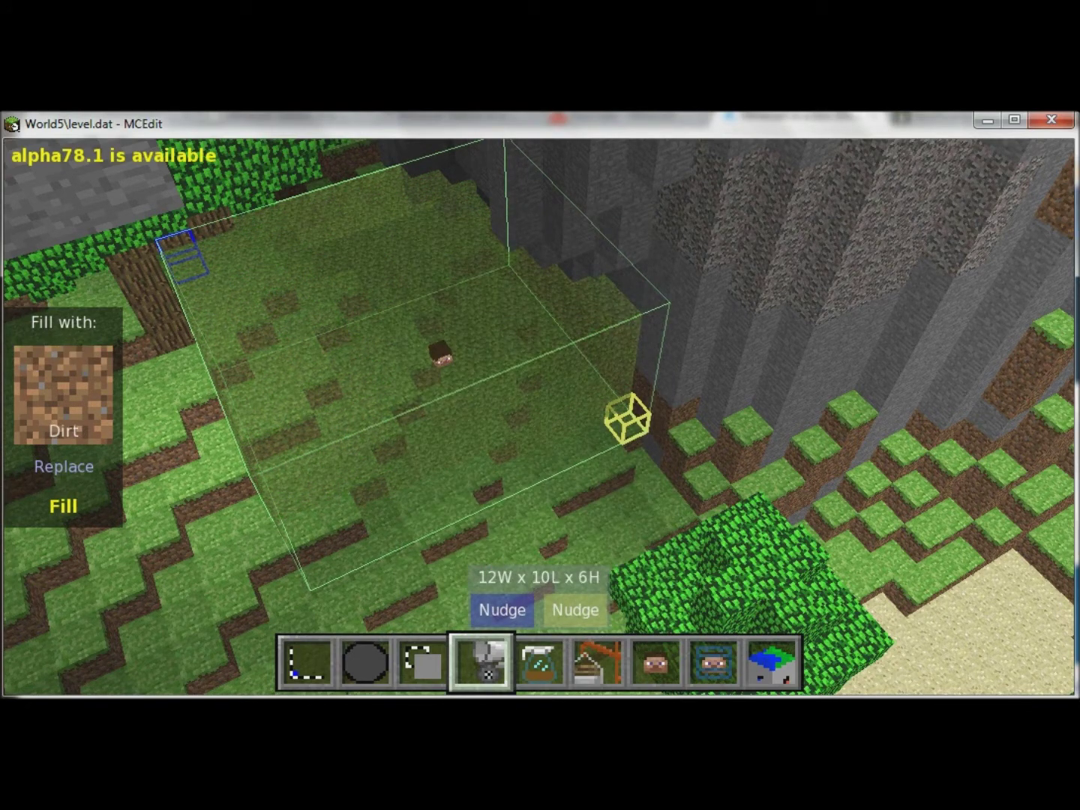
pyautogui.click(63, 504)
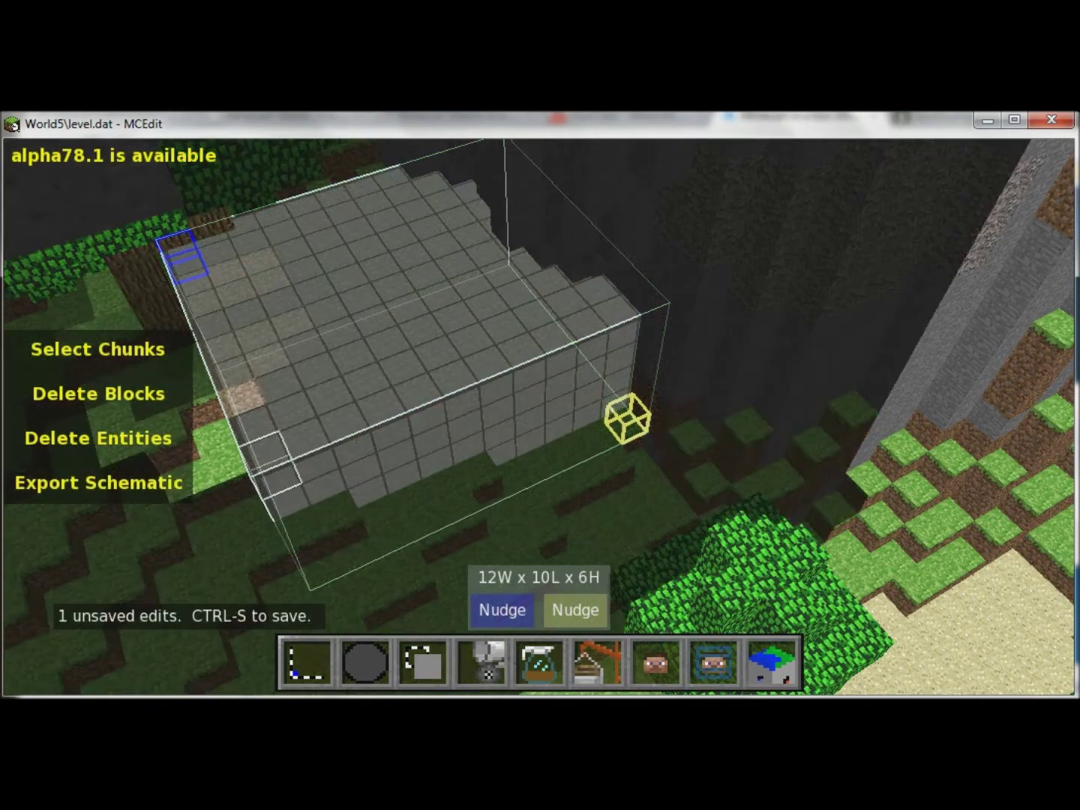
# Step: Clear the selection around the filled dirt platform
pyautogui.rightClick(272, 463)
pyautogui.press('z')
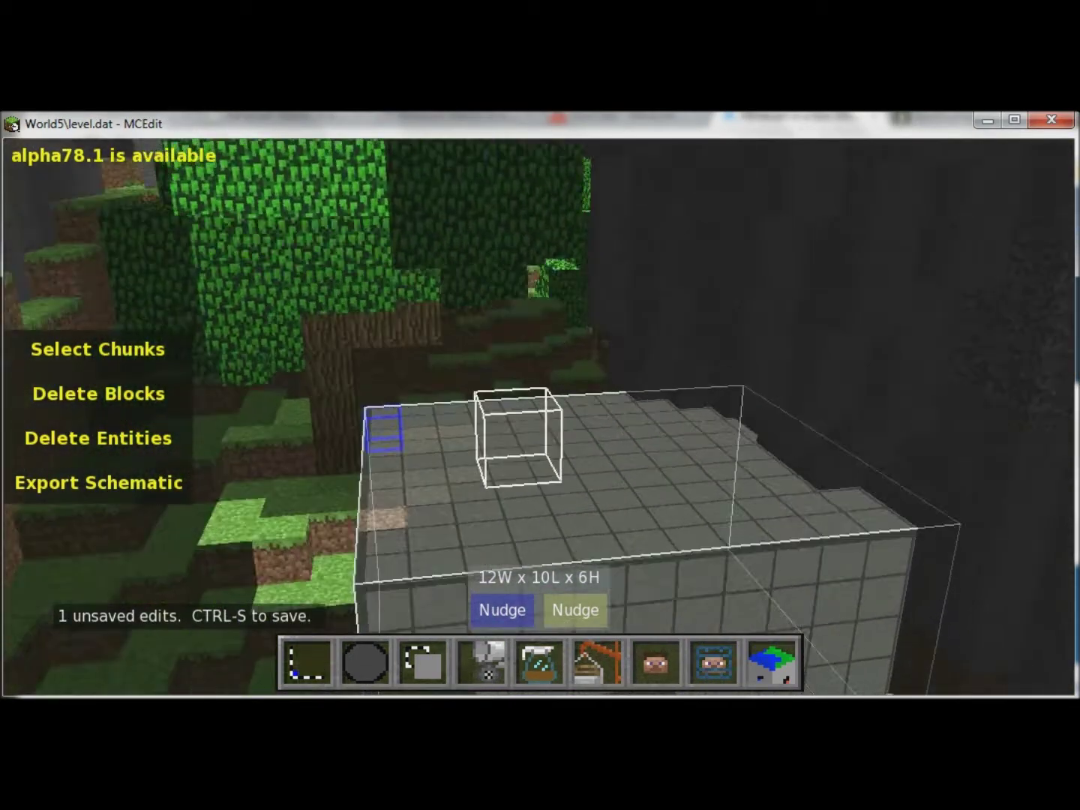
pyautogui.press('q')
pyautogui.rightClick(539, 417)
pyautogui.hotkey('ctrl', 'd')
pyautogui.rightClick(256, 430)
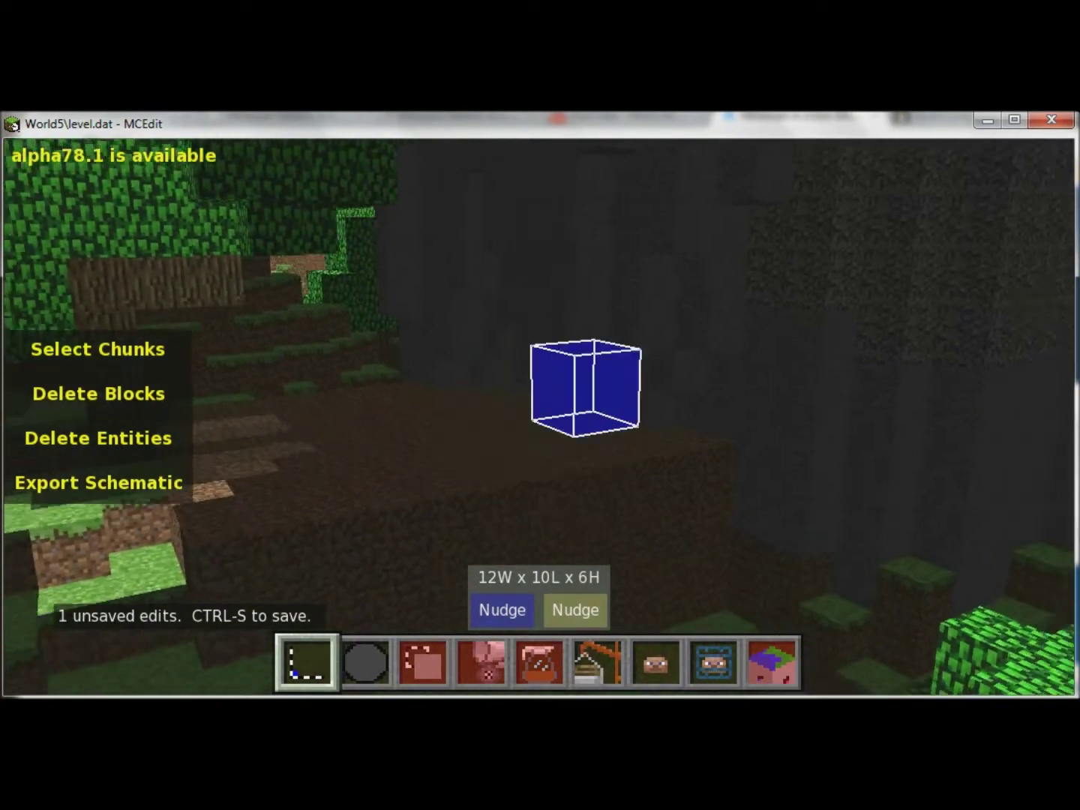
# Step: Import "Minecart in a box 10x10 NORTH.schematic" from the Minecraft folder beside the cliff
pyautogui.moveTo(562, 439); pyautogui.dragTo(267, 408, button='right')
pyautogui.moveTo(436, 412); pyautogui.dragTo(562, 390, button='right')
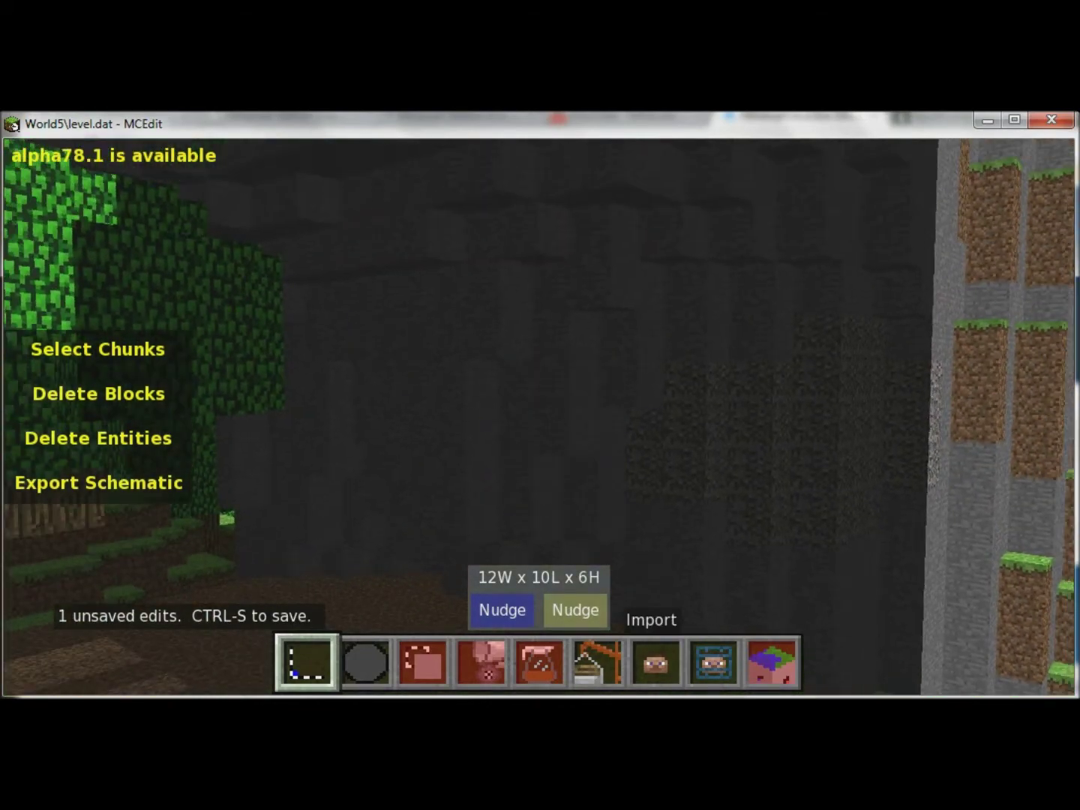
pyautogui.click(597, 662)
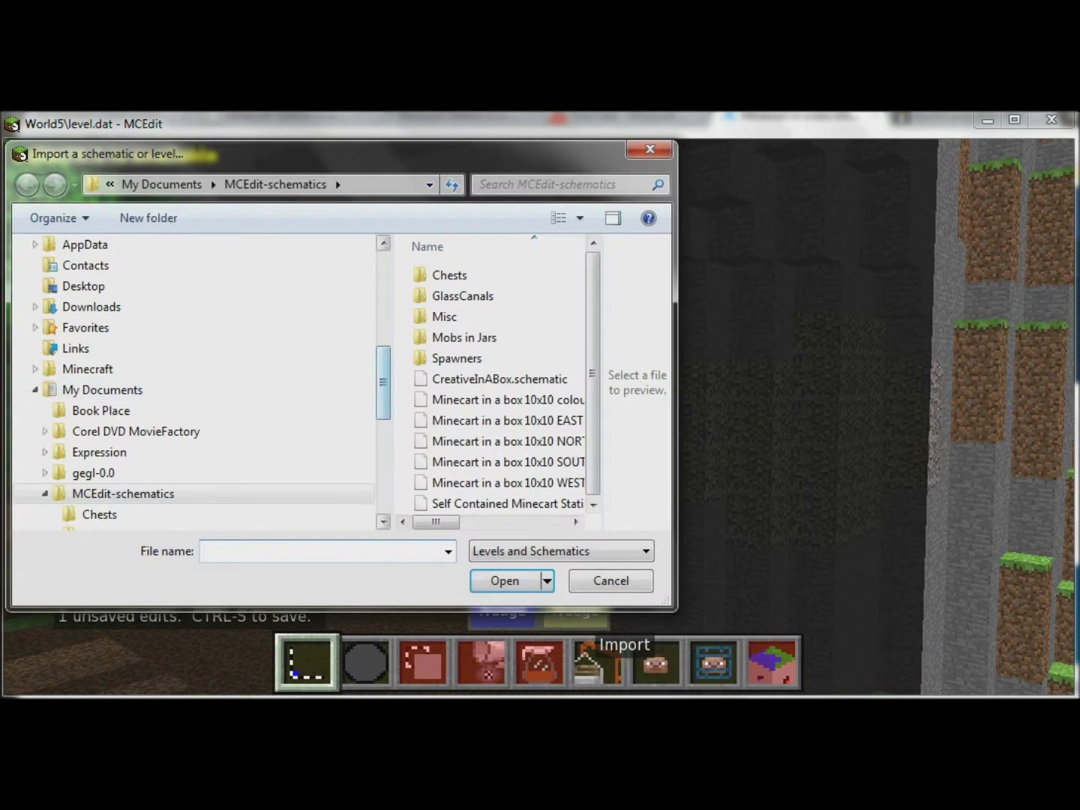
pyautogui.moveTo(383, 383)
pyautogui.mouseDown()
pyautogui.moveTo(383, 394)
pyautogui.moveTo(383, 372)
pyautogui.mouseUp()
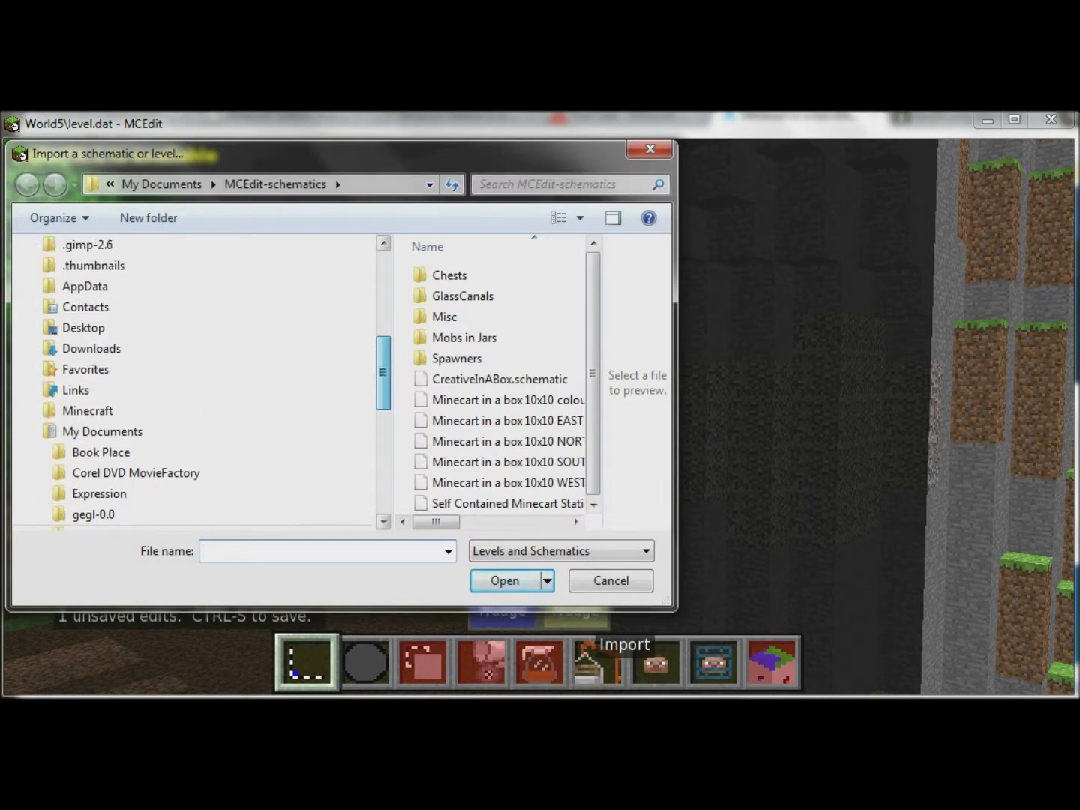
pyautogui.click(88, 411)
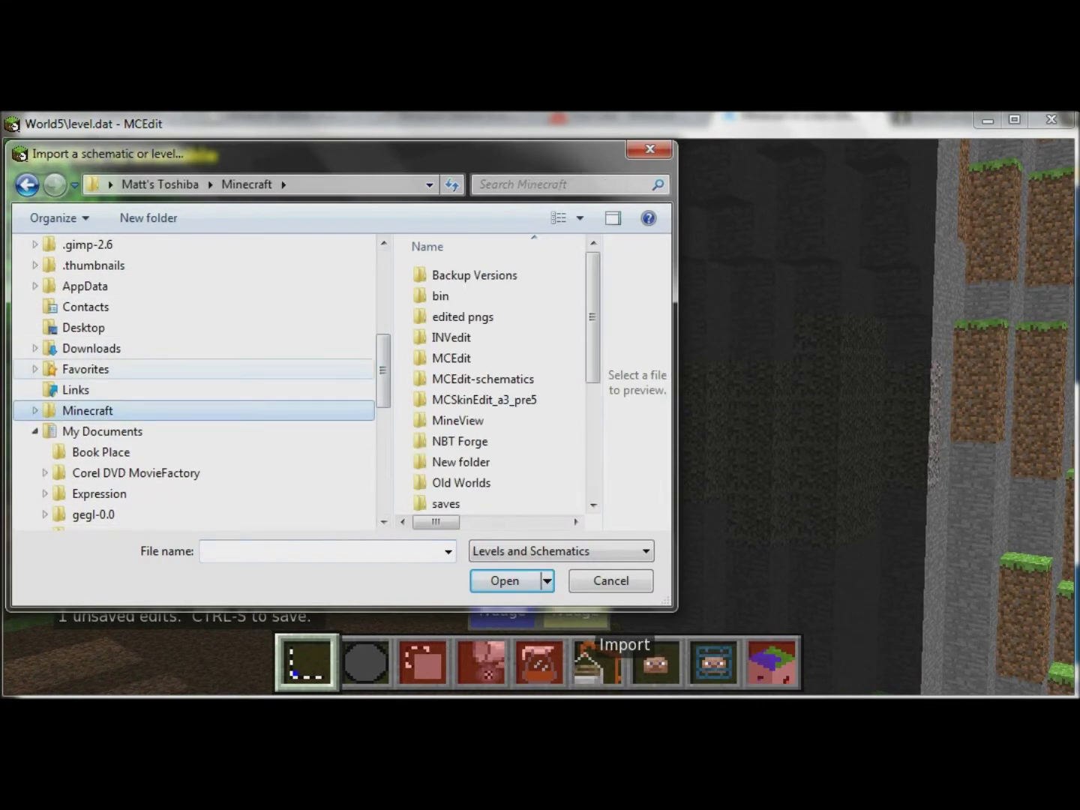
pyautogui.scroll(-4, 495, 378)
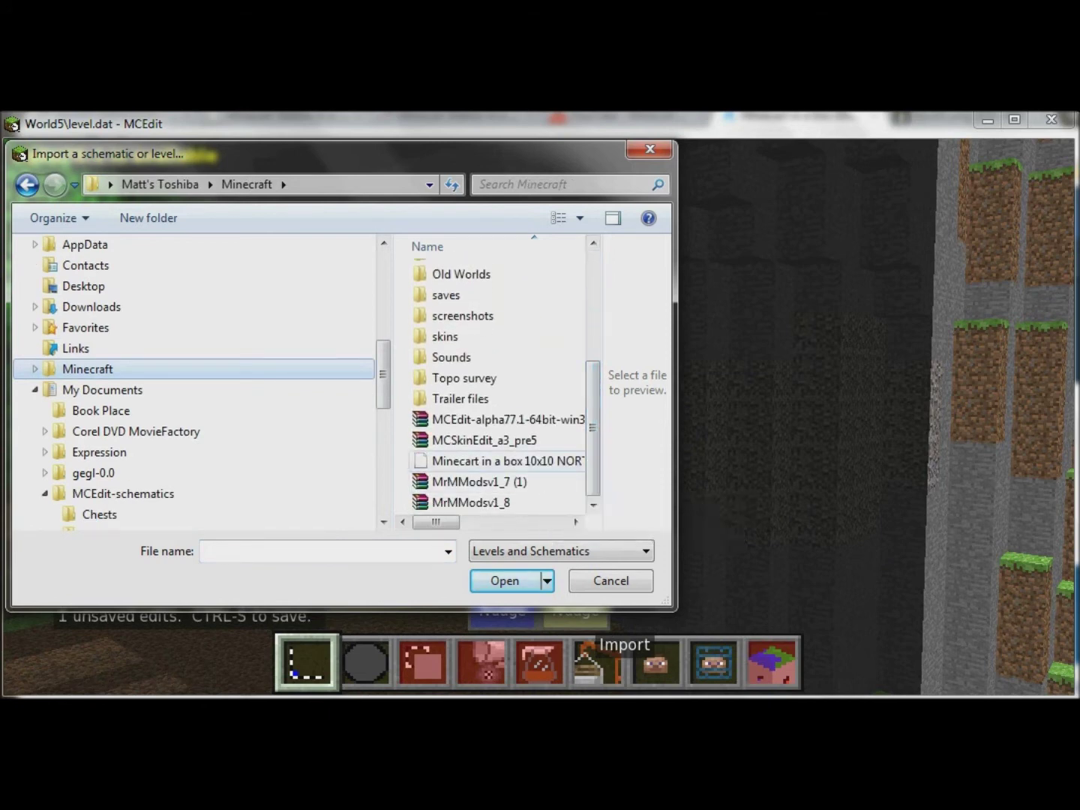
pyautogui.moveTo(676, 443); pyautogui.dragTo(791, 442)
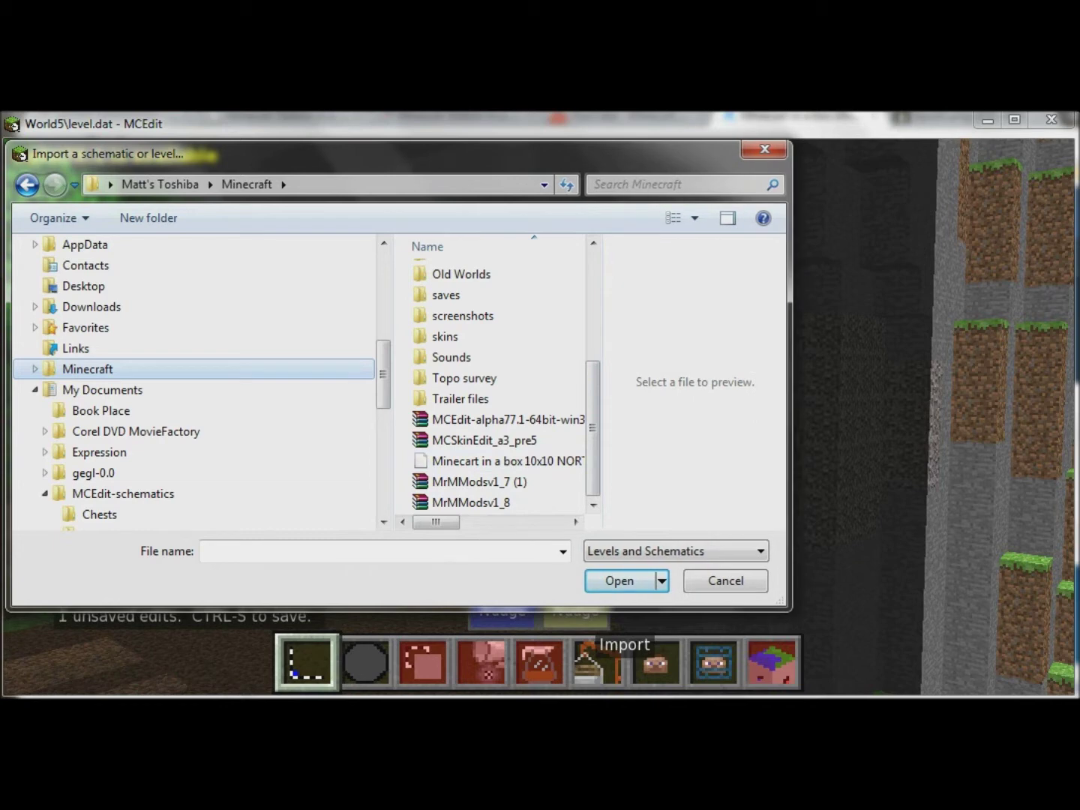
pyautogui.moveTo(602, 481); pyautogui.dragTo(703, 480)
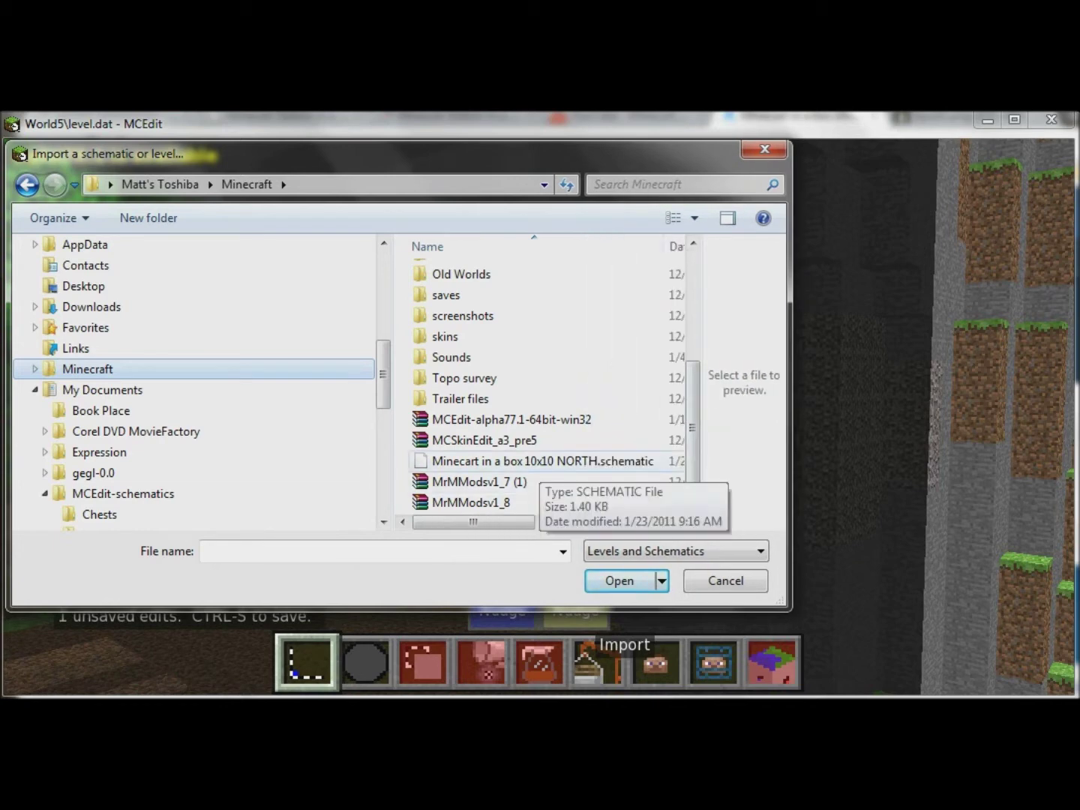
pyautogui.click(539, 462)
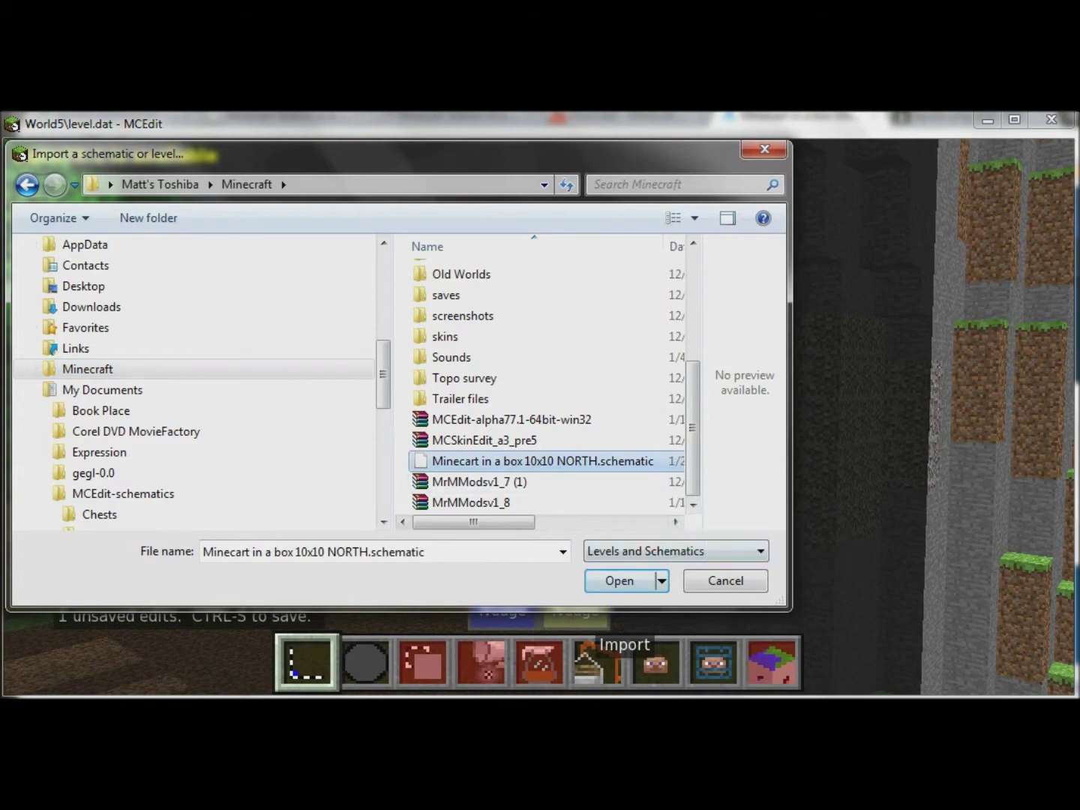
pyautogui.click(619, 580)
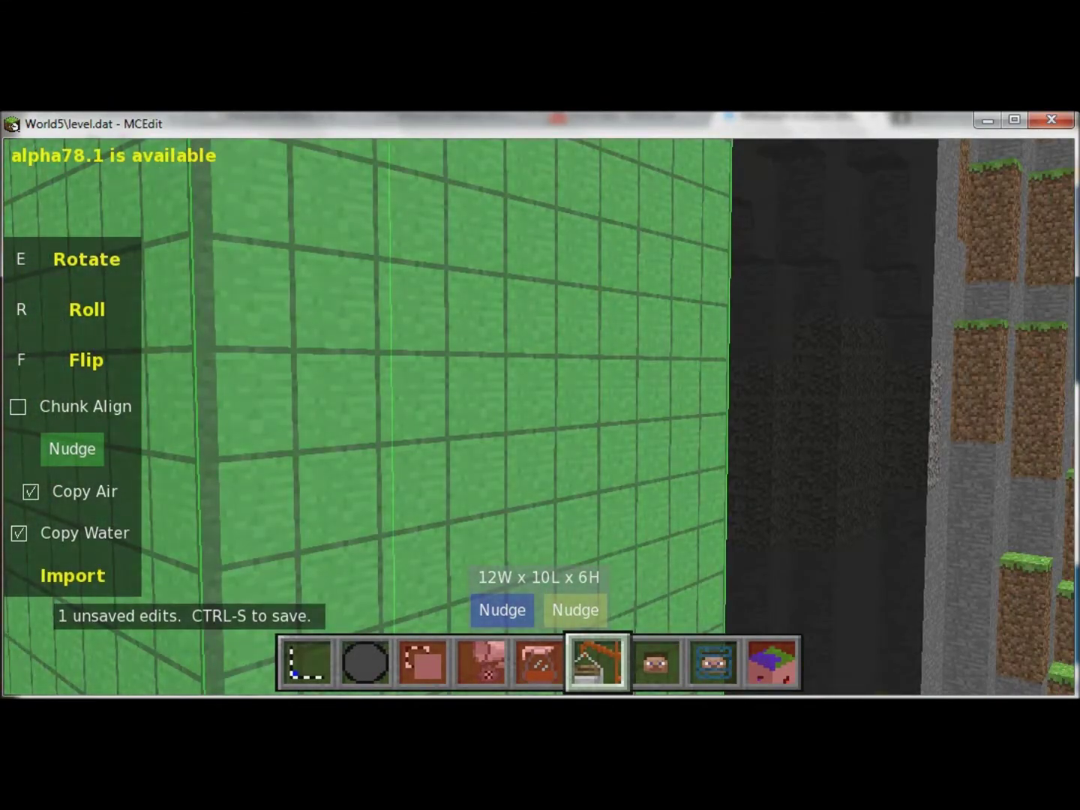
# Step: Nudge the imported station over the dirt platform and into the cliff face
pyautogui.press('s')
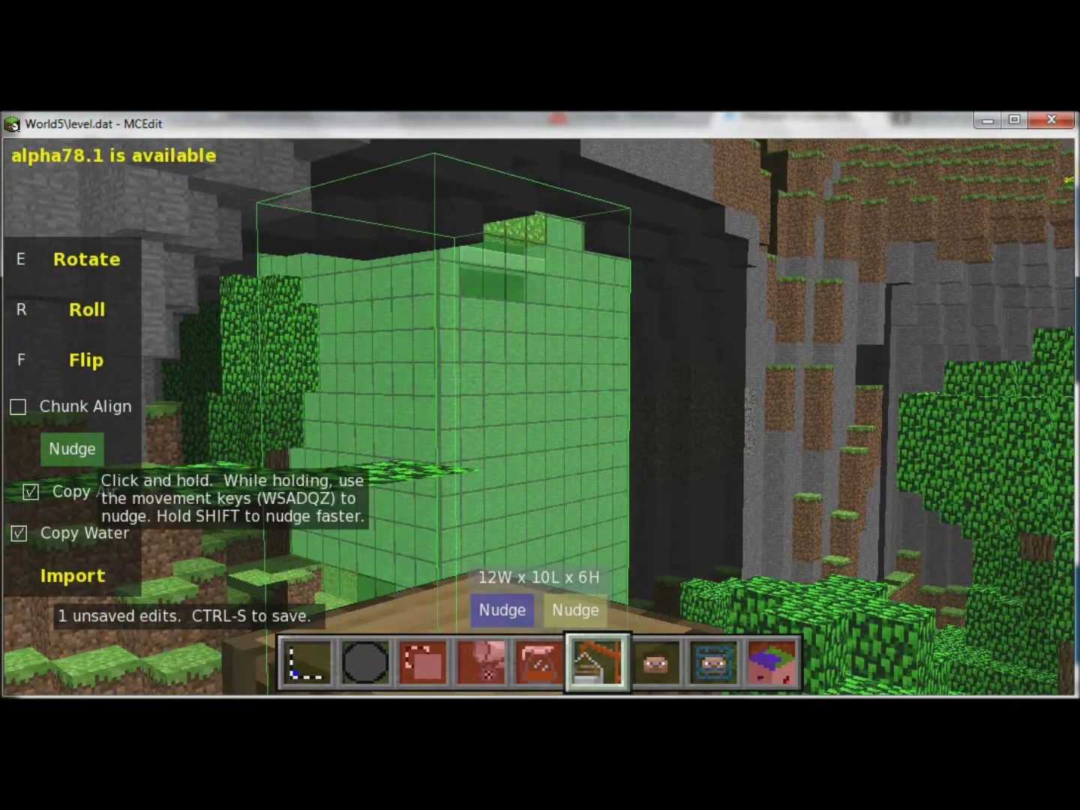
pyautogui.press('w')
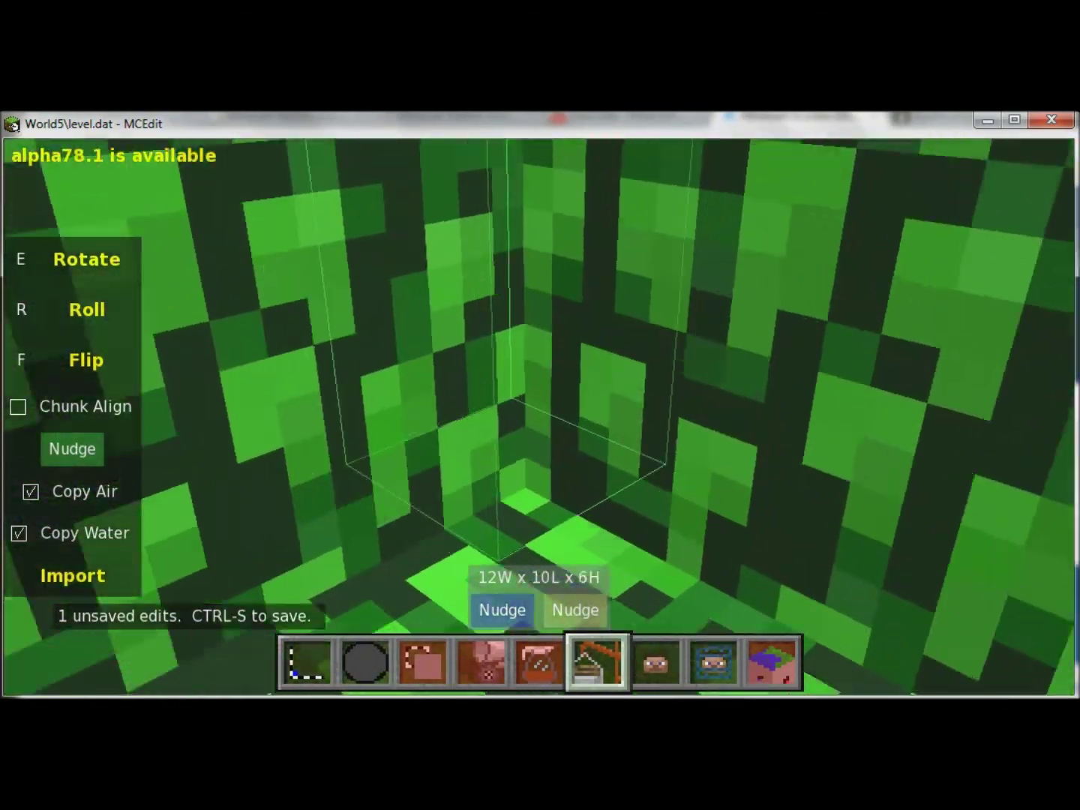
pyautogui.press('q')
pyautogui.press('s')
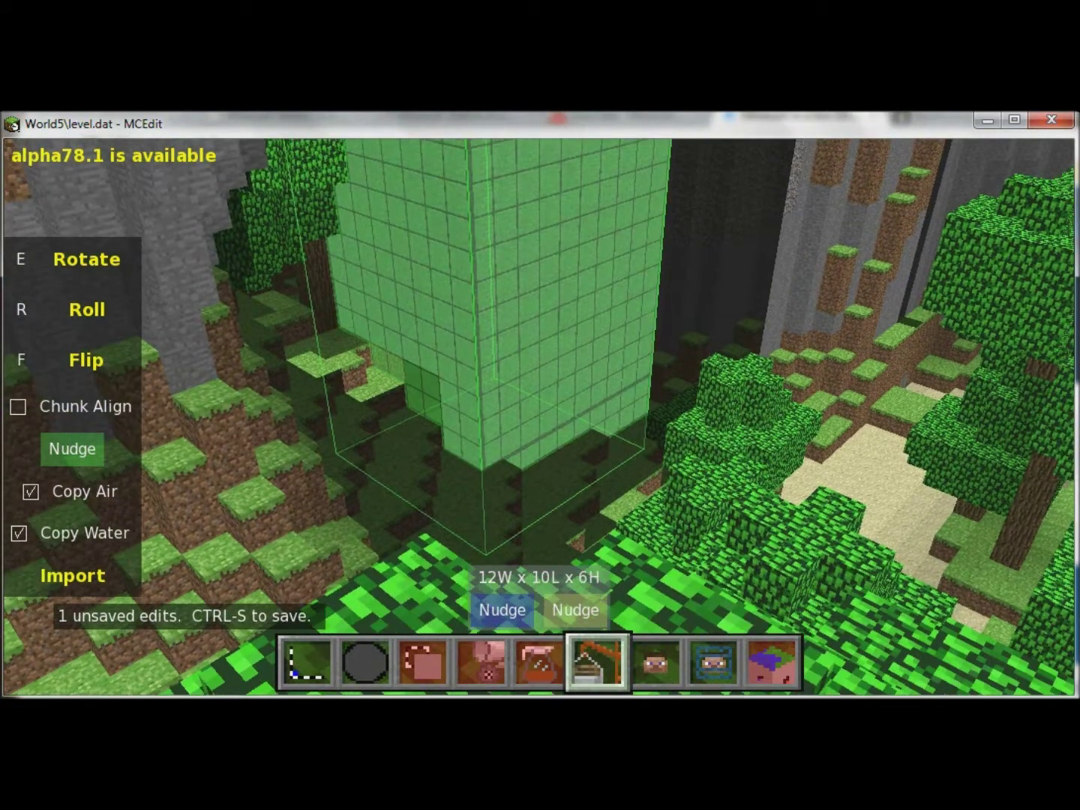
pyautogui.press('w')
pyautogui.press('w')
pyautogui.press('w')
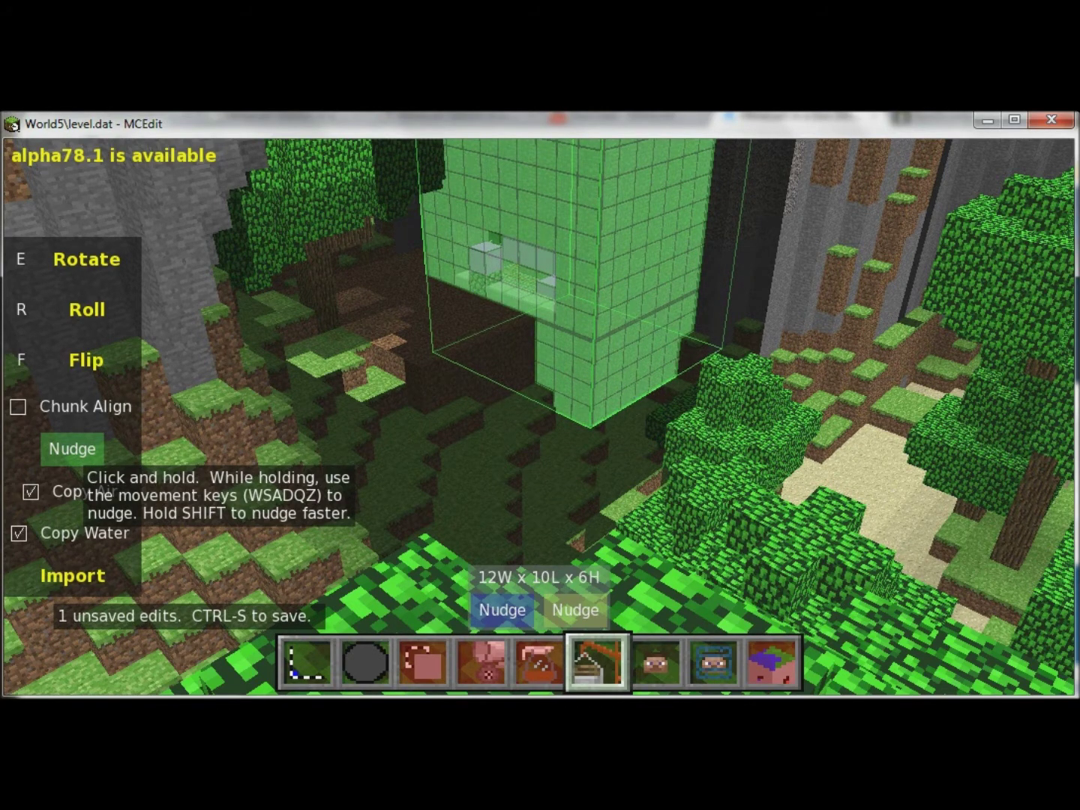
pyautogui.press('a')
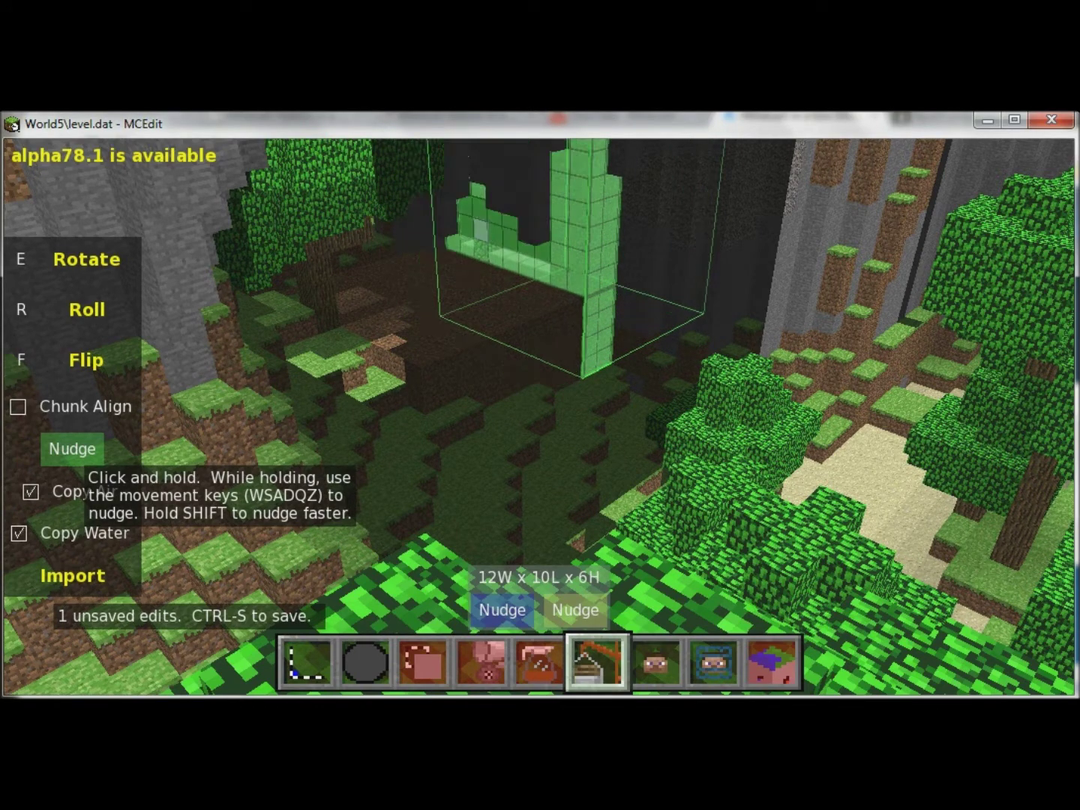
# Step: Nudge the imported station outward and sideways so its front wall emerges from the cliff at the dirt platform's edge
pyautogui.rightClick(225, 420)
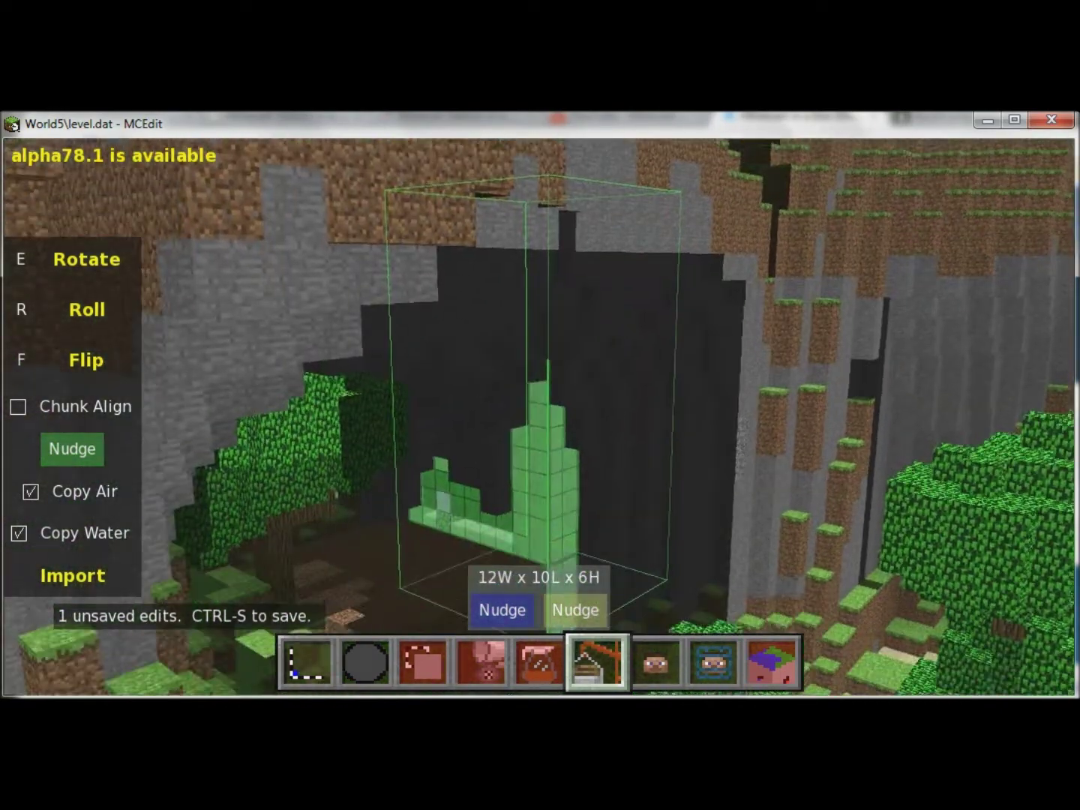
pyautogui.click(73, 452)
pyautogui.press('s')
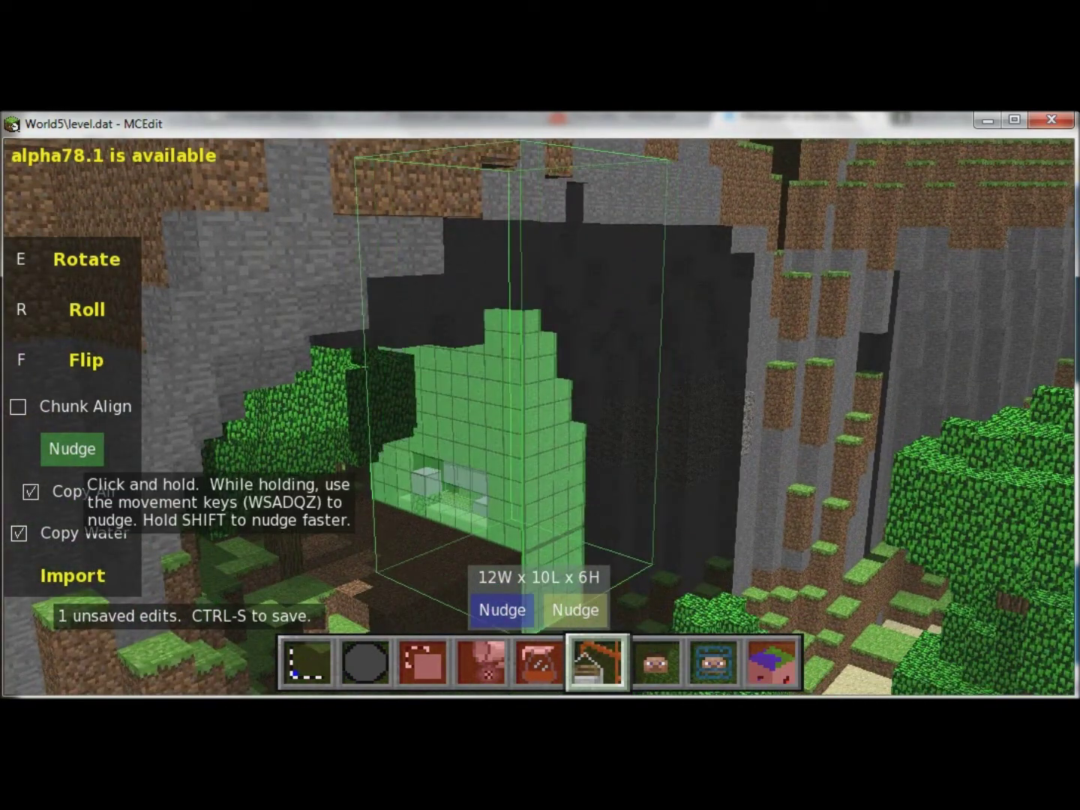
pyautogui.press('a')
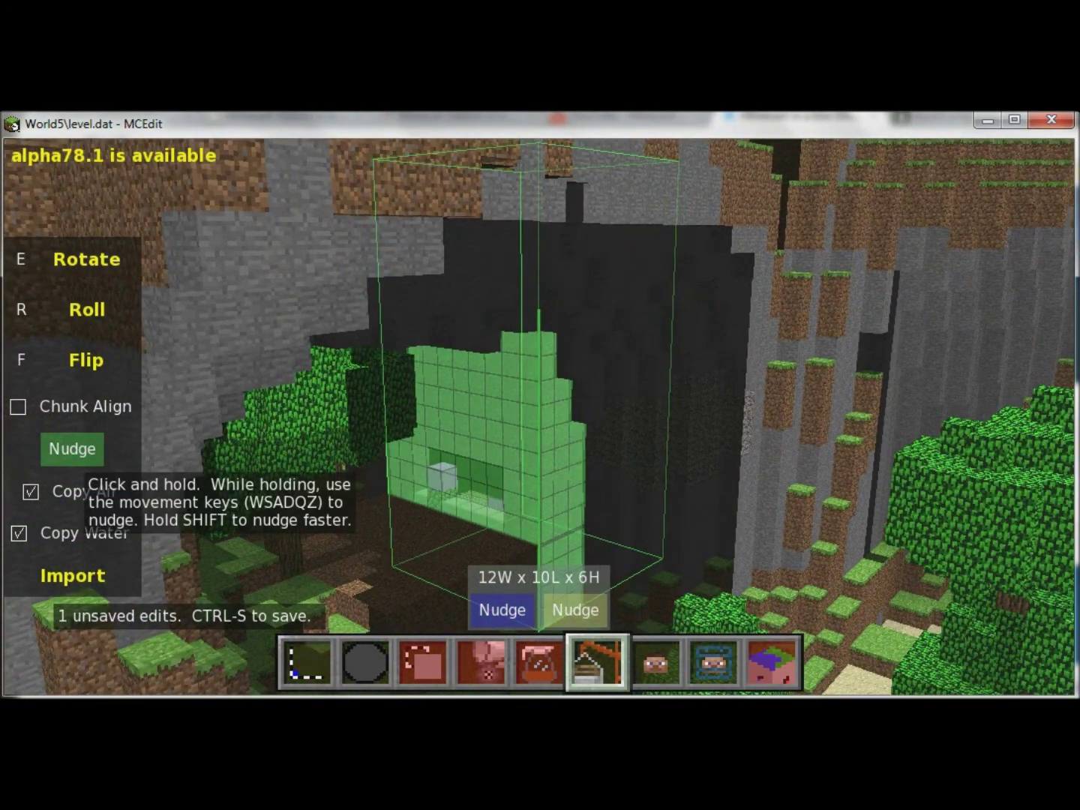
pyautogui.rightClick(226, 420)
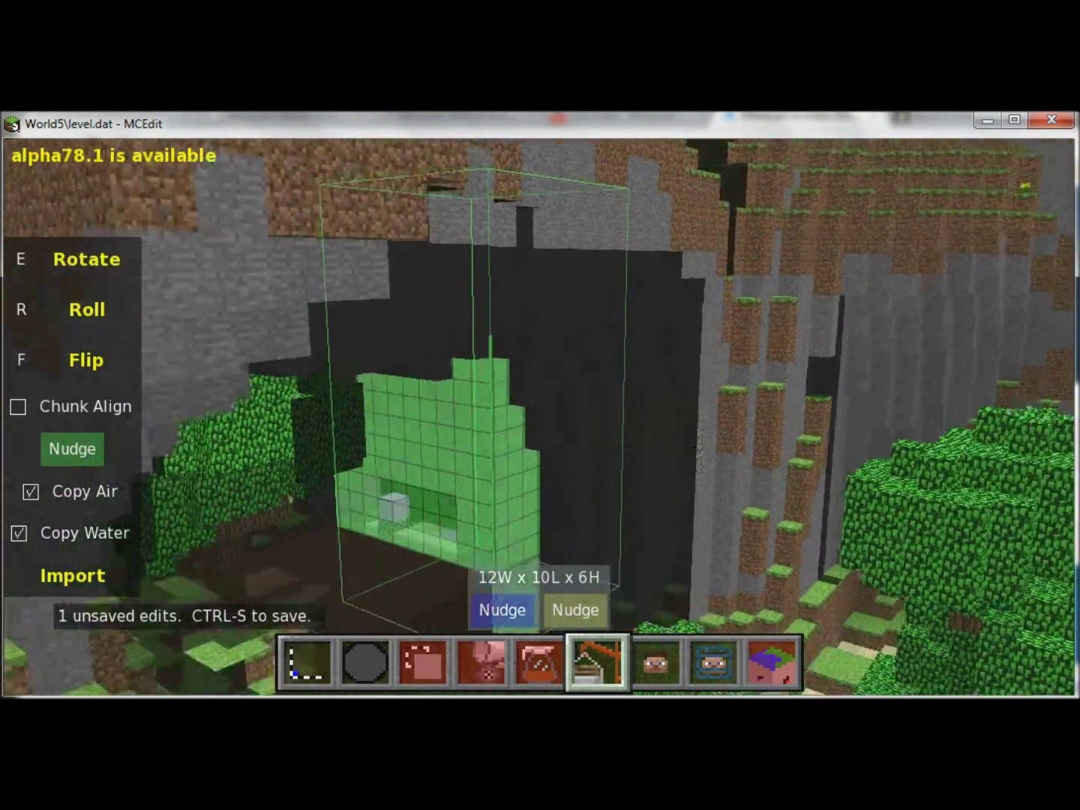
# Step: Inspect the station preview from the front and side to check its fit against the cliff and dirt platform
pyautogui.press('w')
pyautogui.press('w')
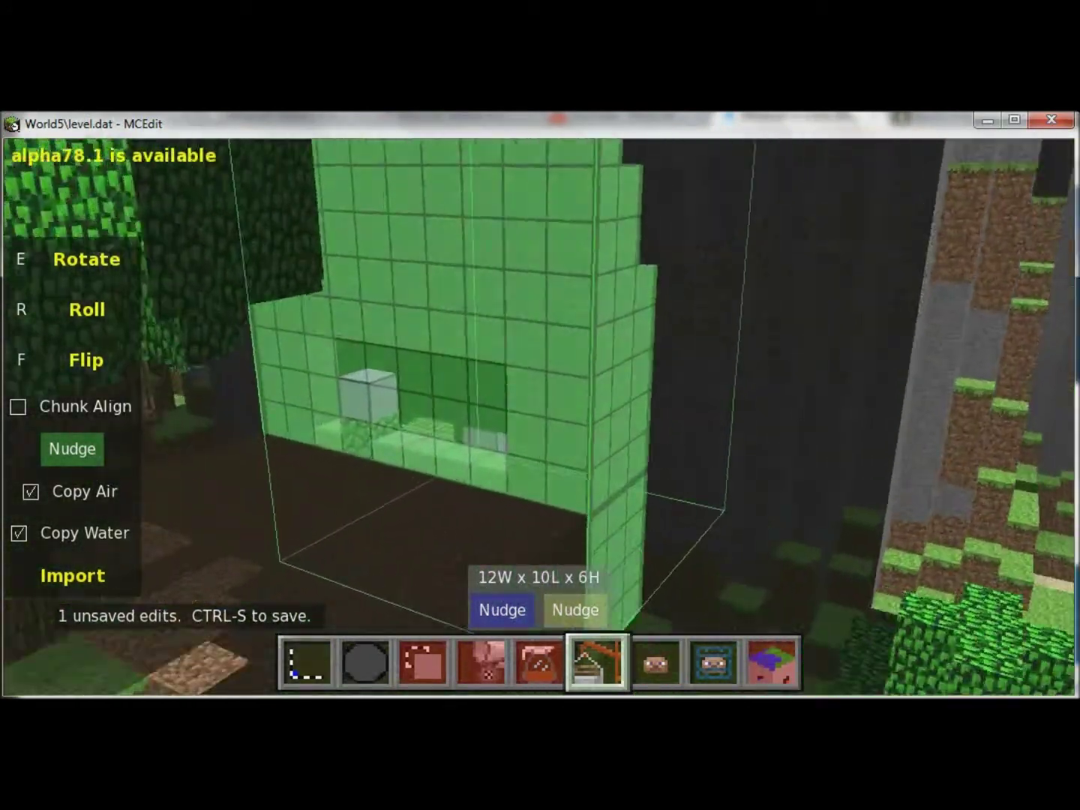
pyautogui.press('s')
pyautogui.press('w')
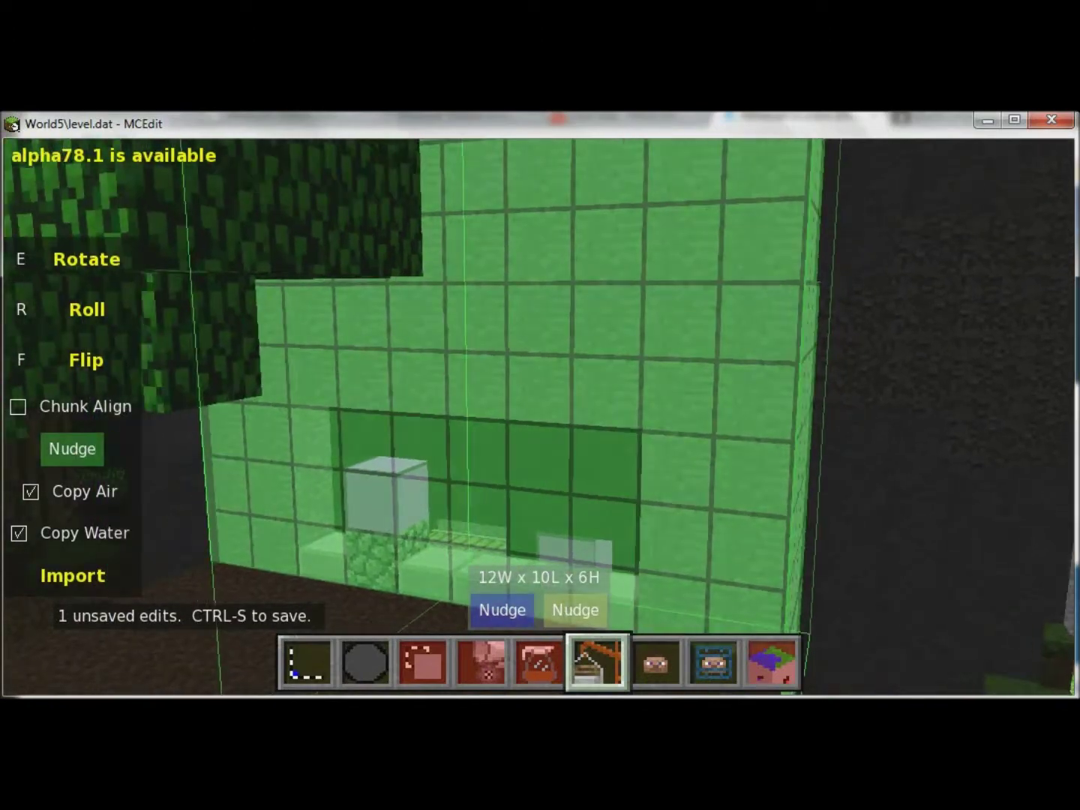
pyautogui.press('d')
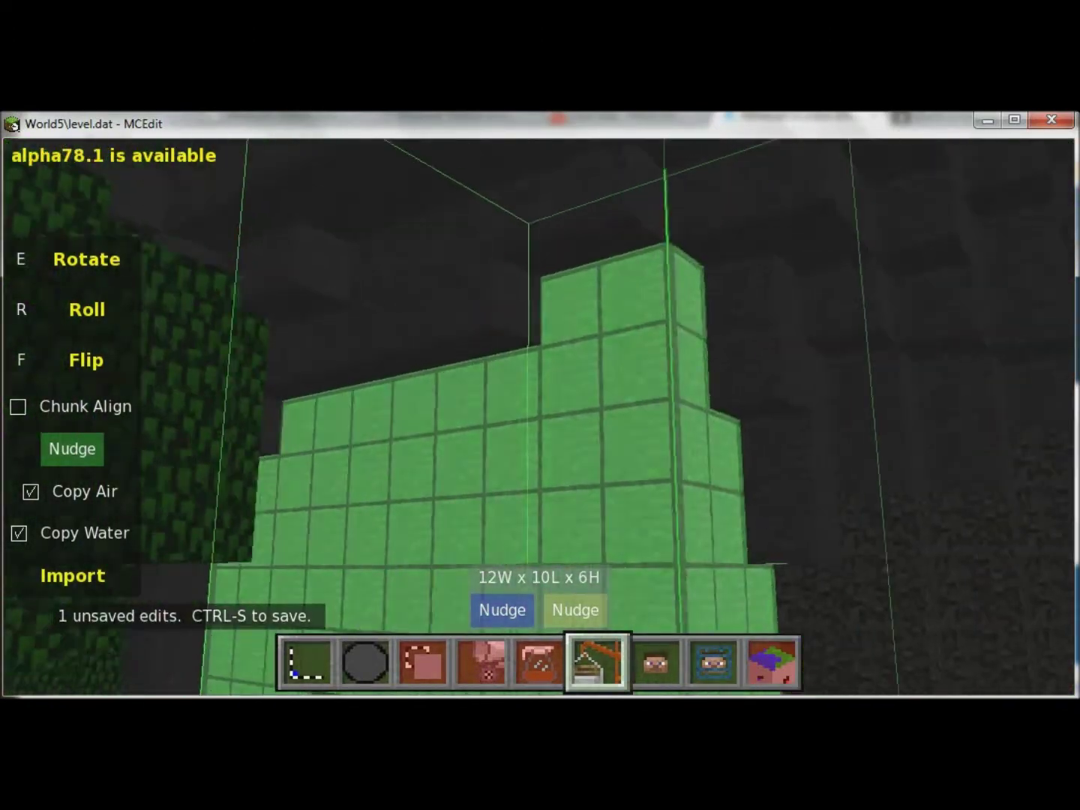
pyautogui.press('d')
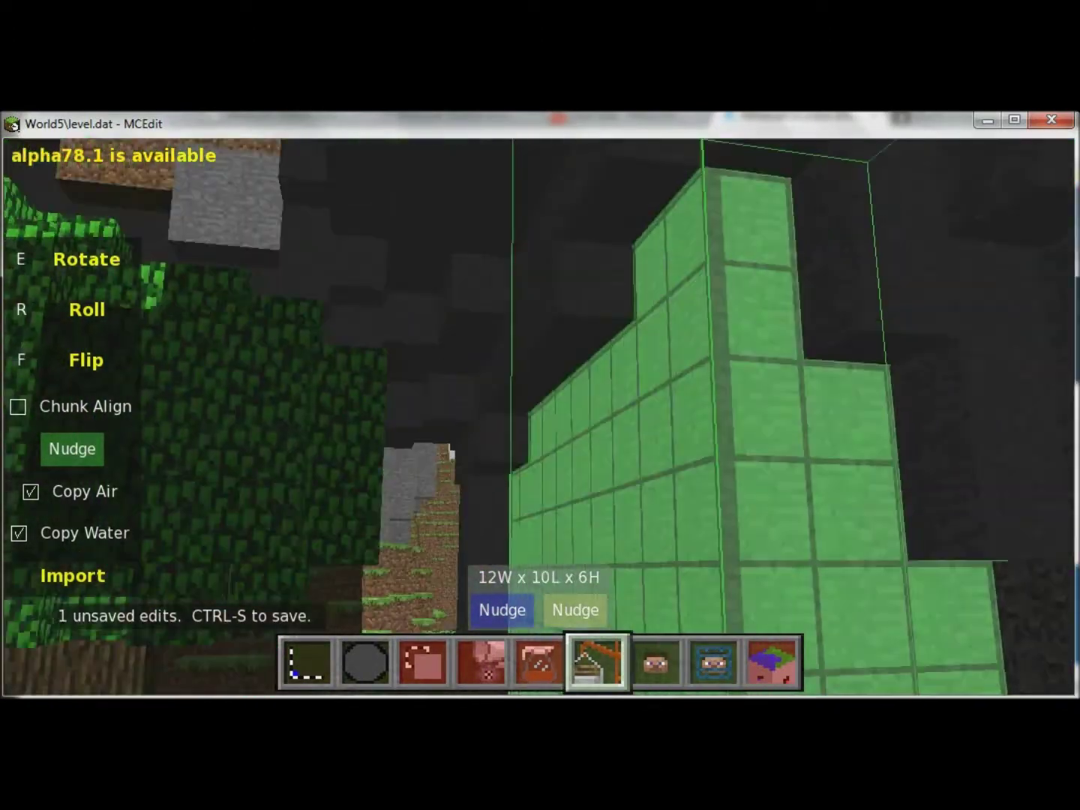
pyautogui.press('w')
pyautogui.press('s')
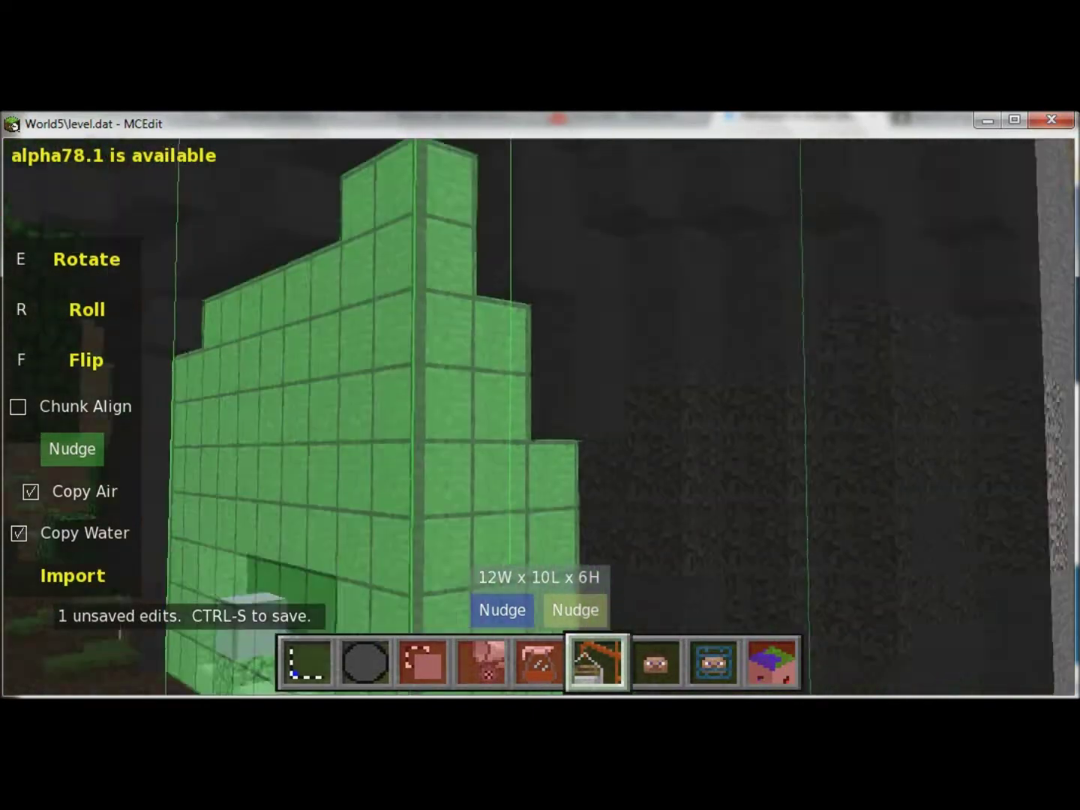
pyautogui.press('s')
pyautogui.press('a')
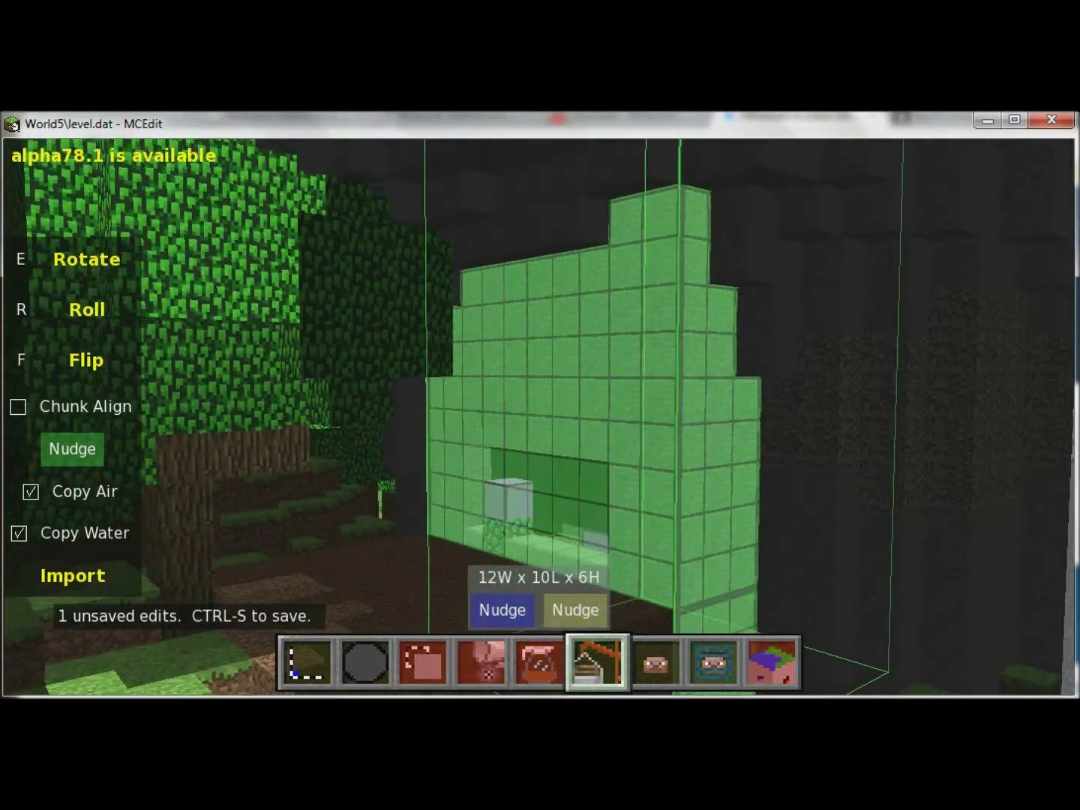
pyautogui.press('d')
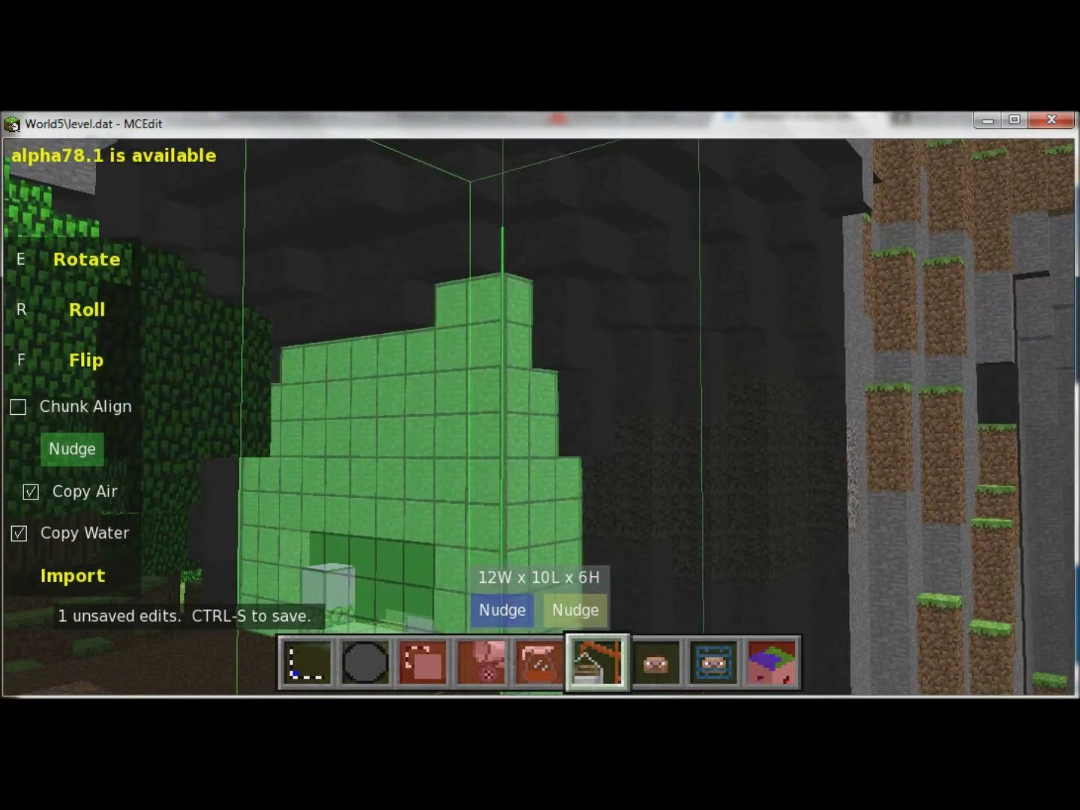
pyautogui.press('k')
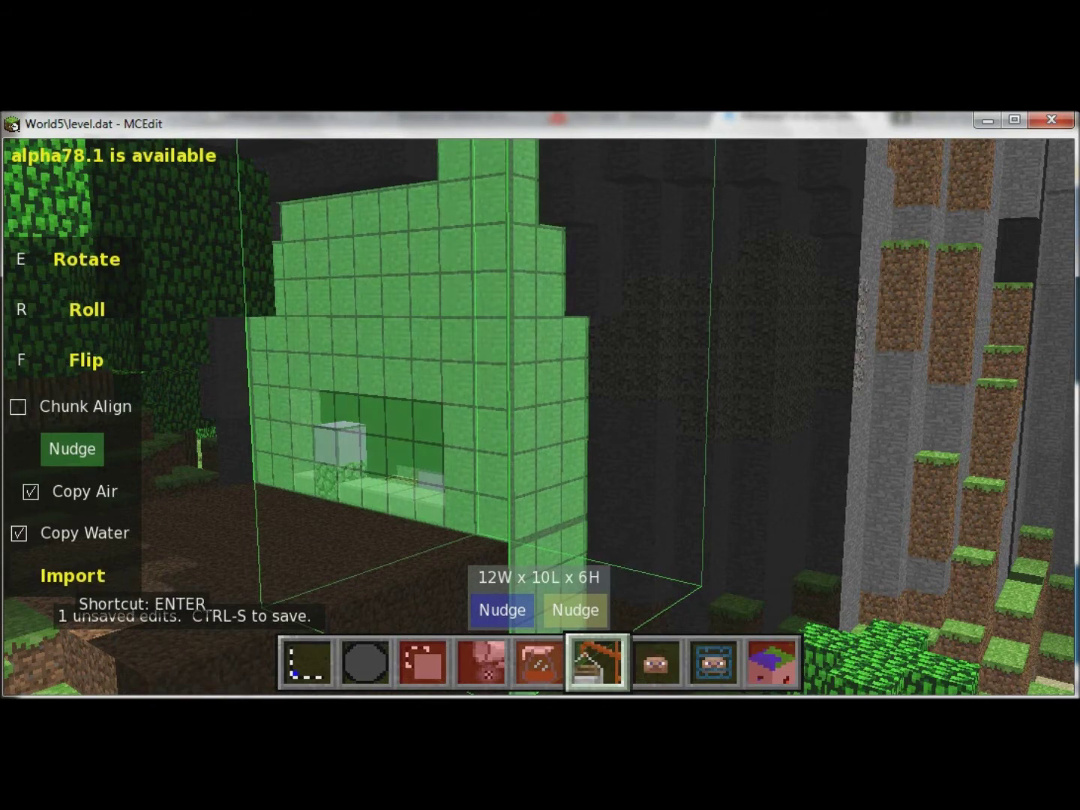
# Step: Import the station schematic into the world at its nudged position in the cliff
pyautogui.click(73, 577)
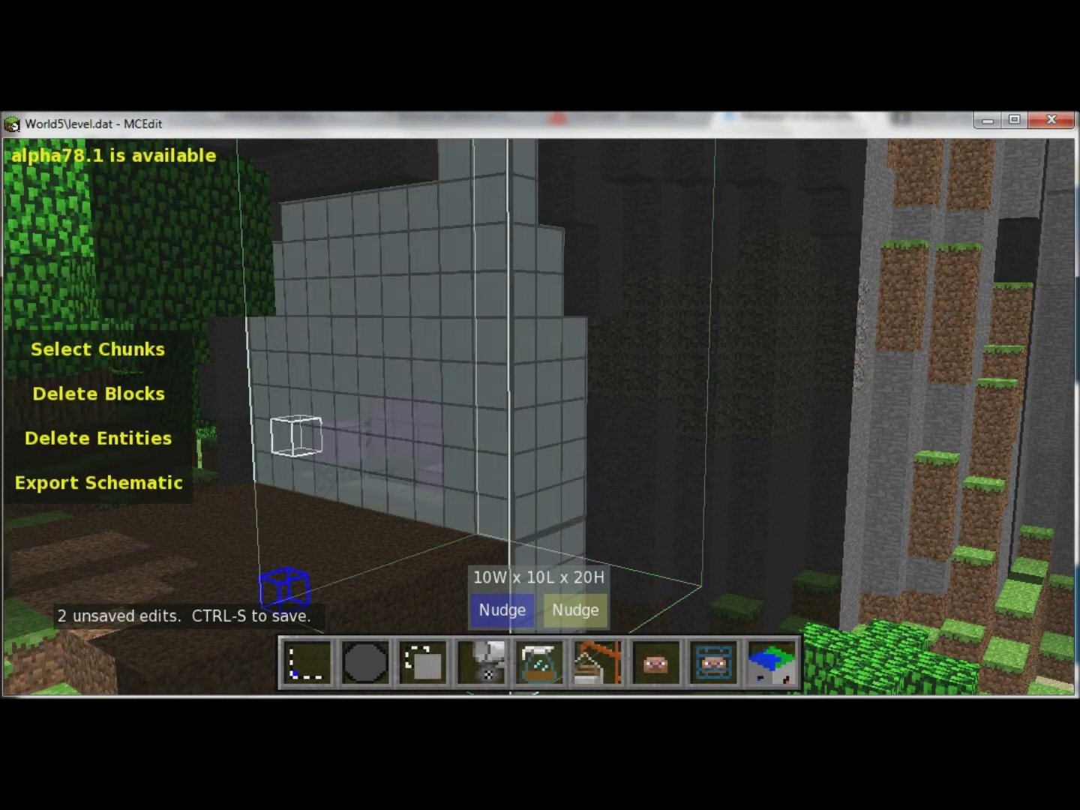
pyautogui.press('Escape')
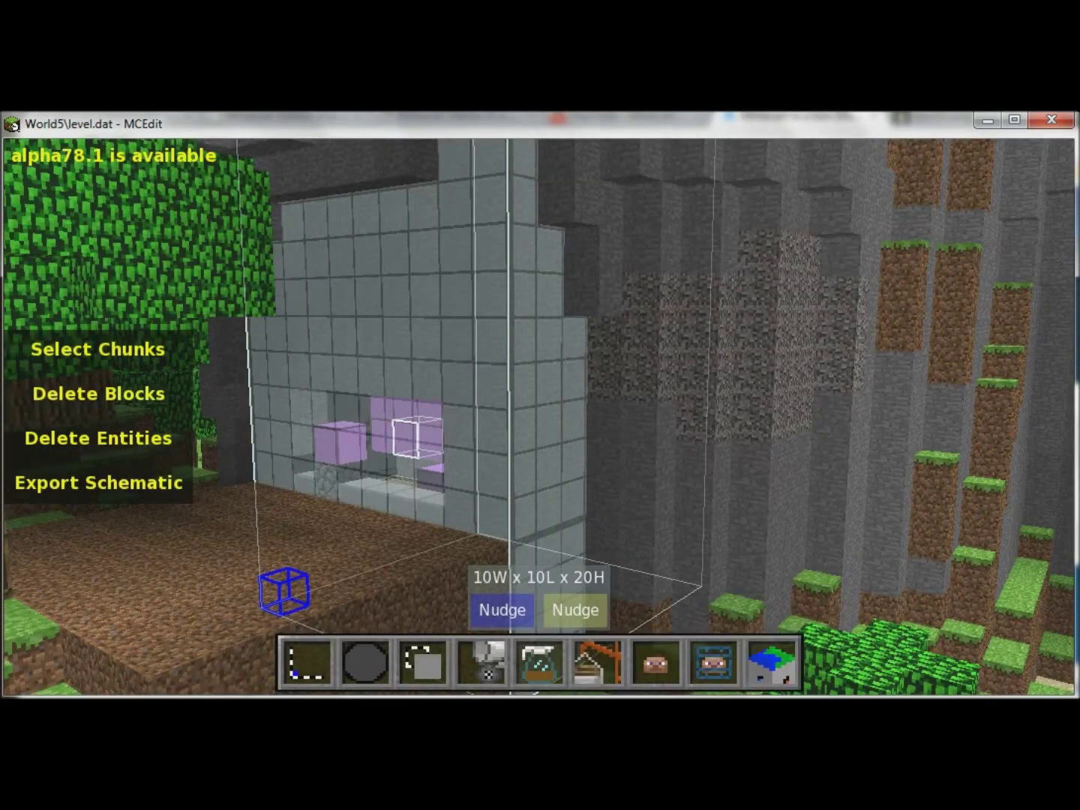
pyautogui.moveTo(395, 493); pyautogui.dragTo(274, 571, button='right')
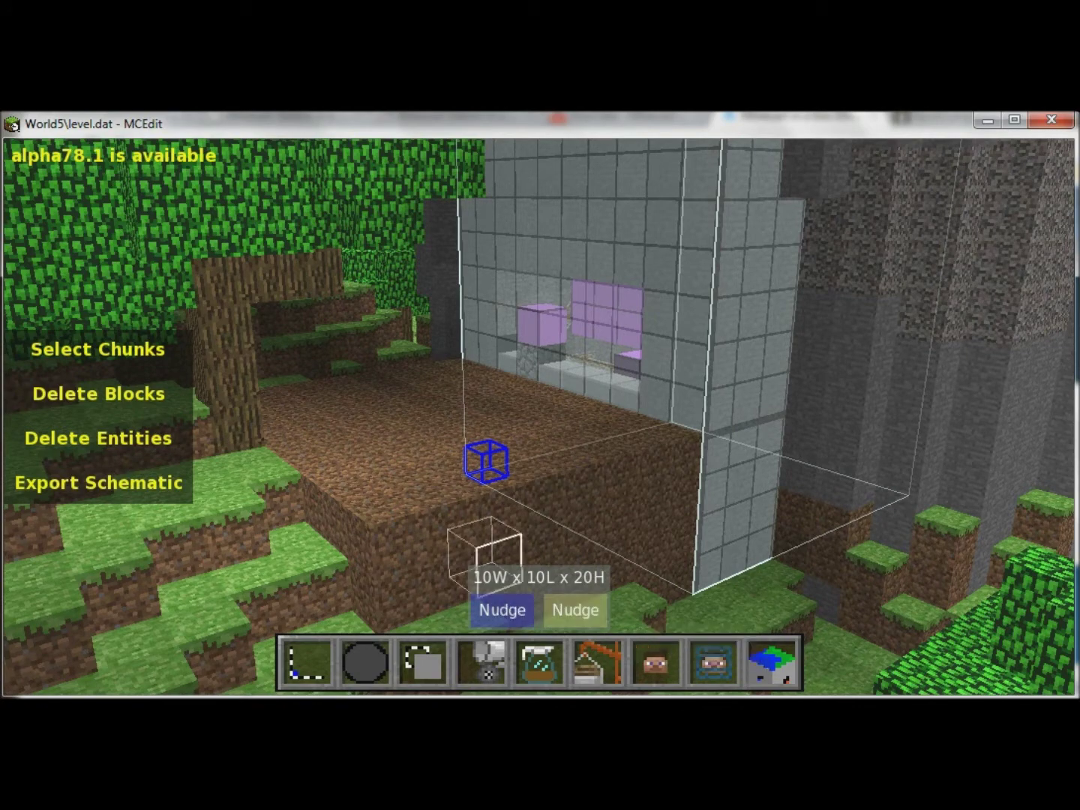
# Step: Move the player onto the dirt platform in front of the station and save the world
pyautogui.click(656, 662)
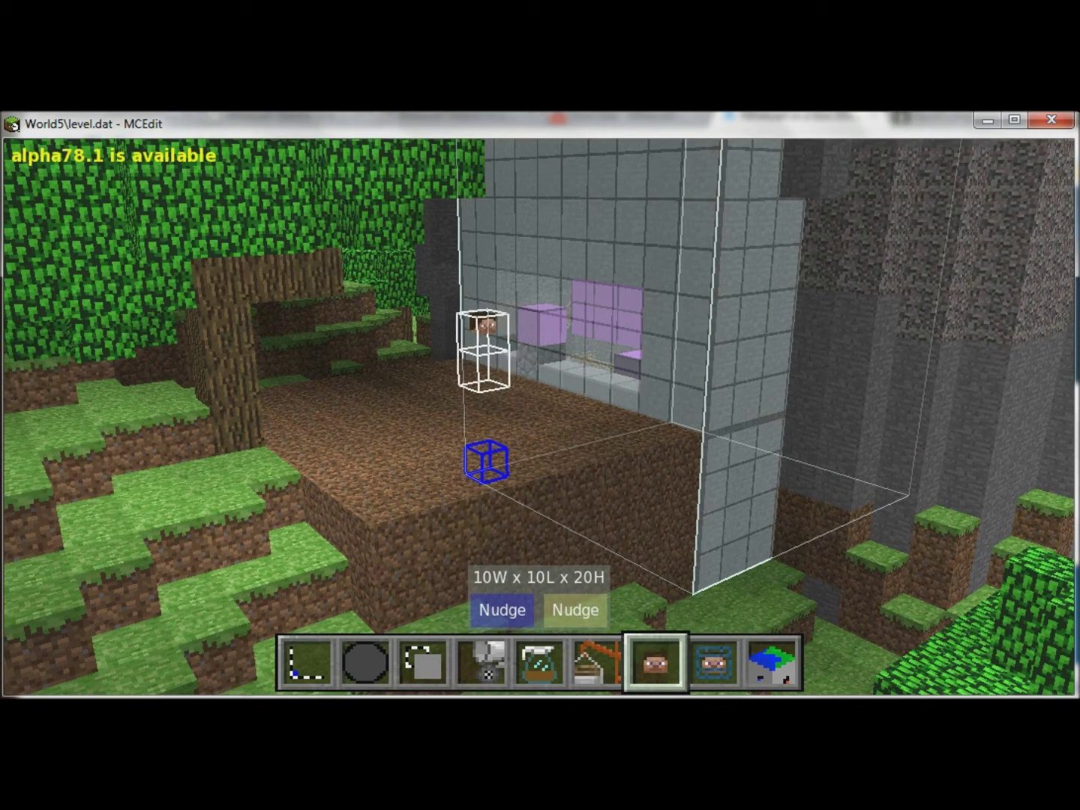
pyautogui.click(484, 368)
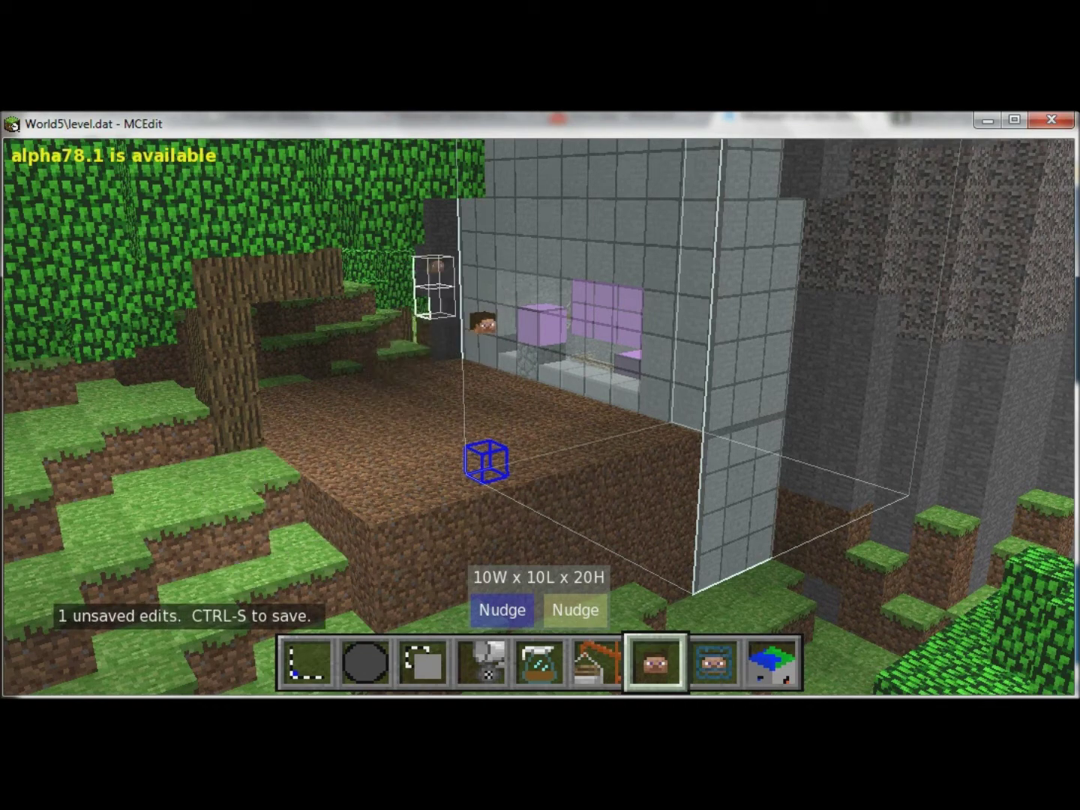
pyautogui.hotkey('ctrl', 's')
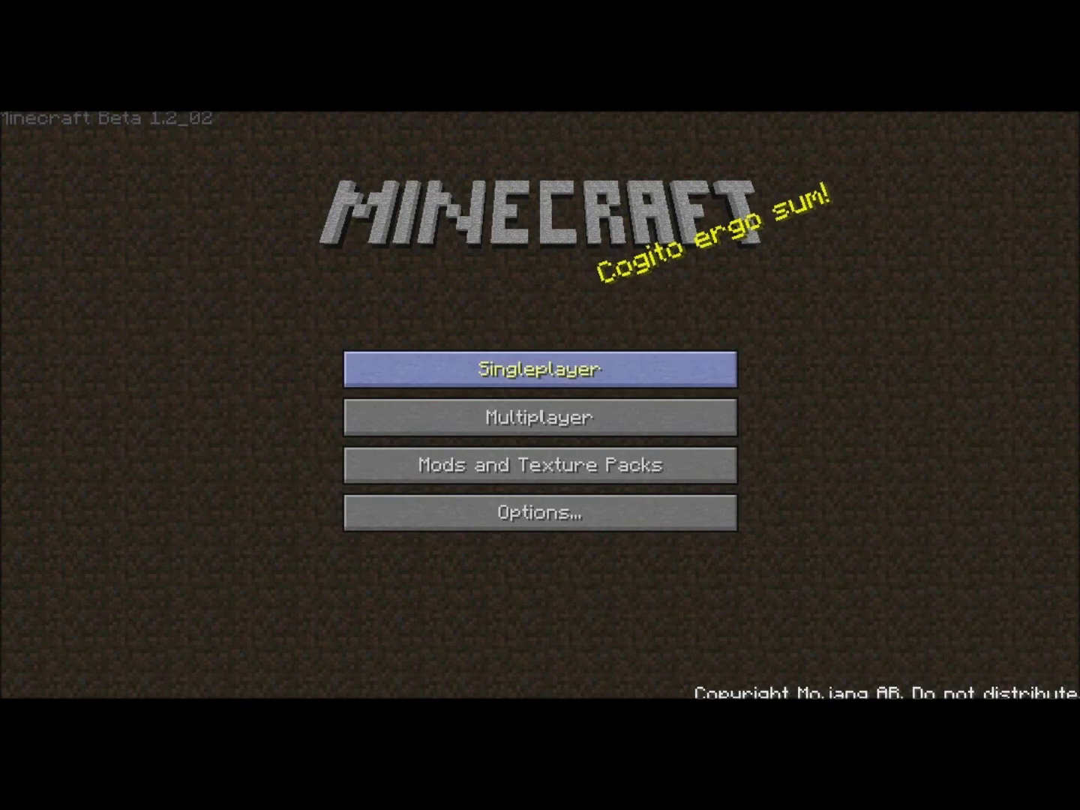
# Step: Switch to Minecraft and load the edited world in Singleplayer
pyautogui.click(540, 368)
pyautogui.click(540, 367)
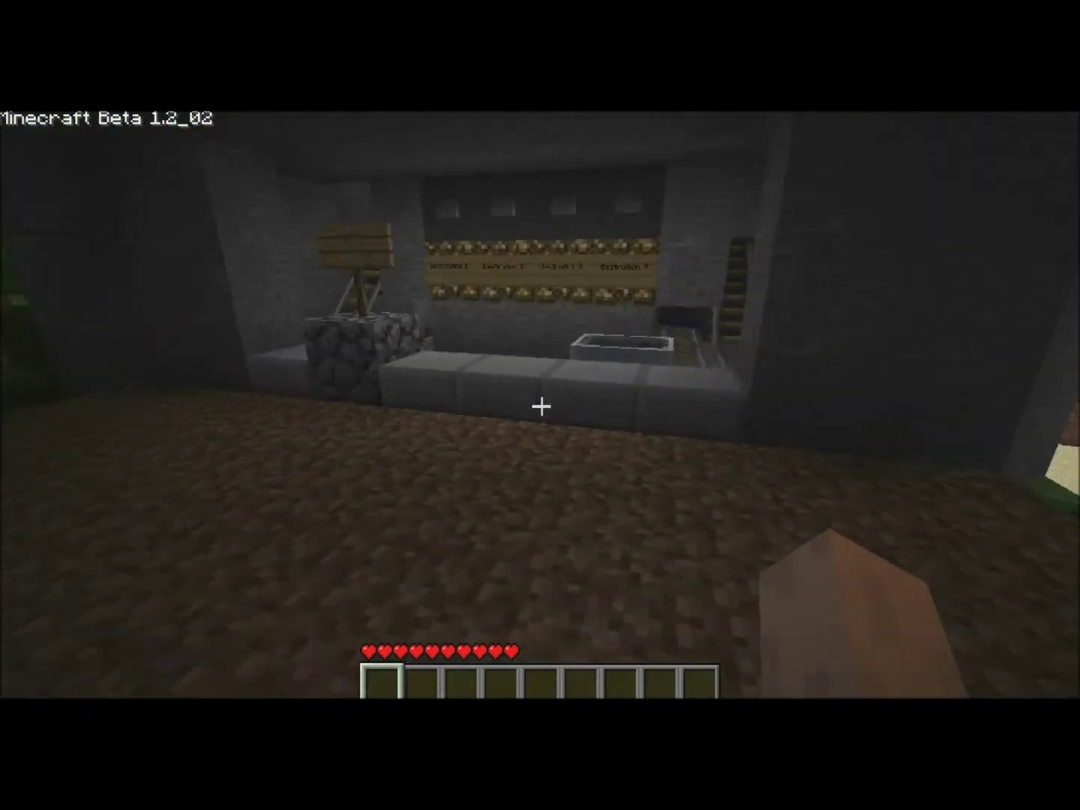
# Step: Walk into the station and examine its destination signs, buttons, entry rails and redstone wiring
pyautogui.press('w')
pyautogui.press('w')
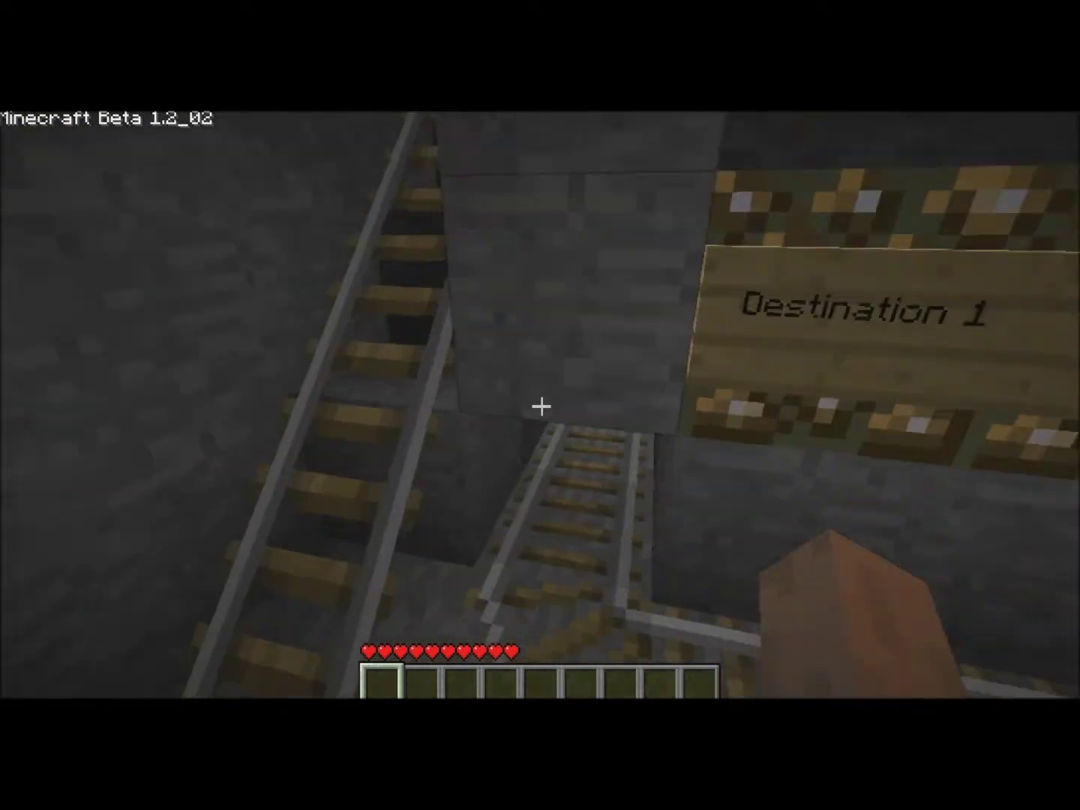
pyautogui.press('w')
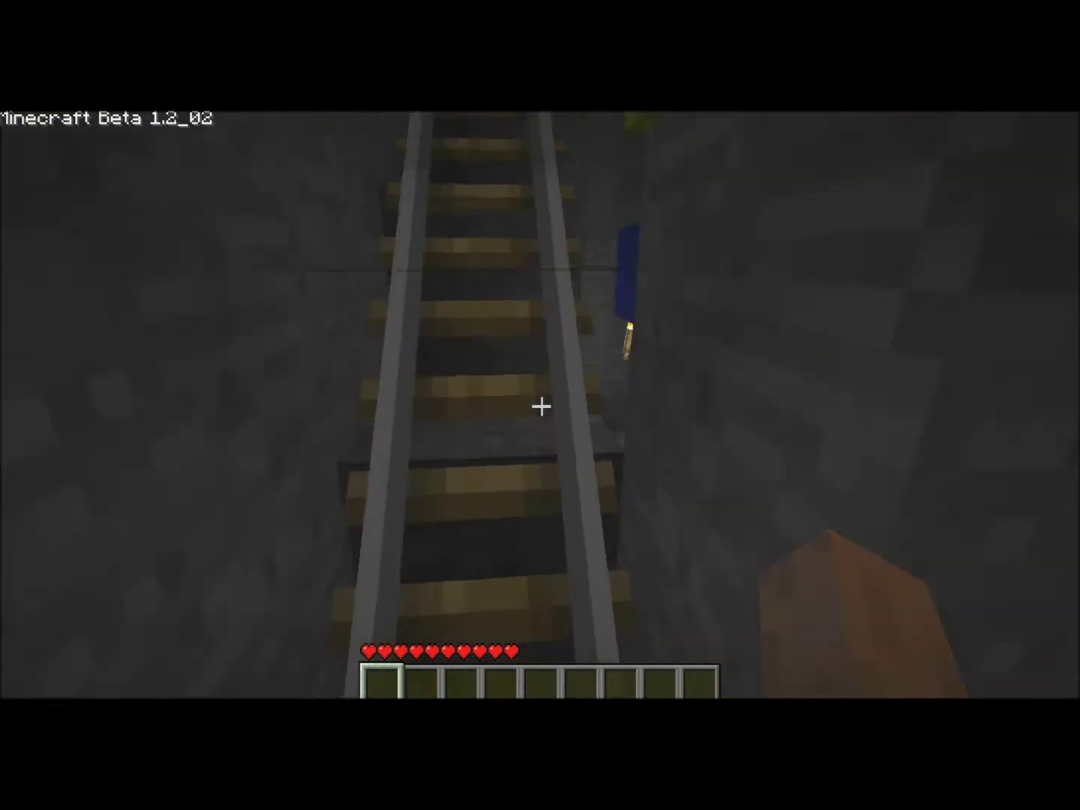
pyautogui.press('w')
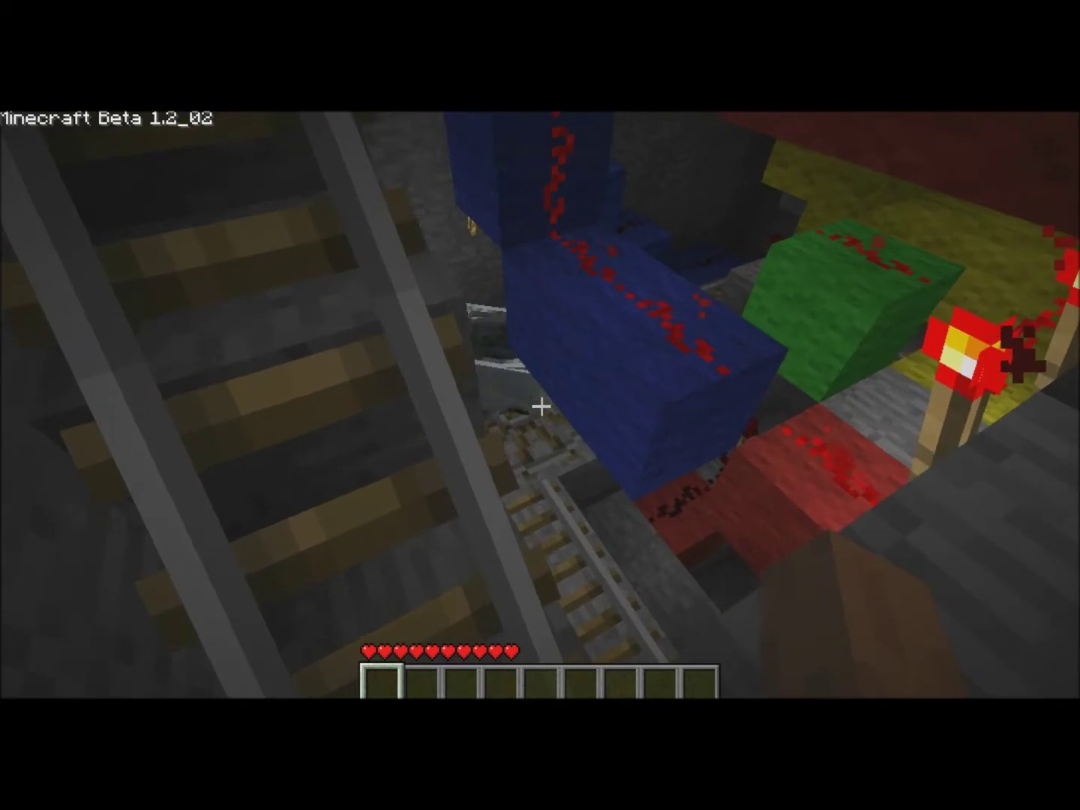
pyautogui.press('w')
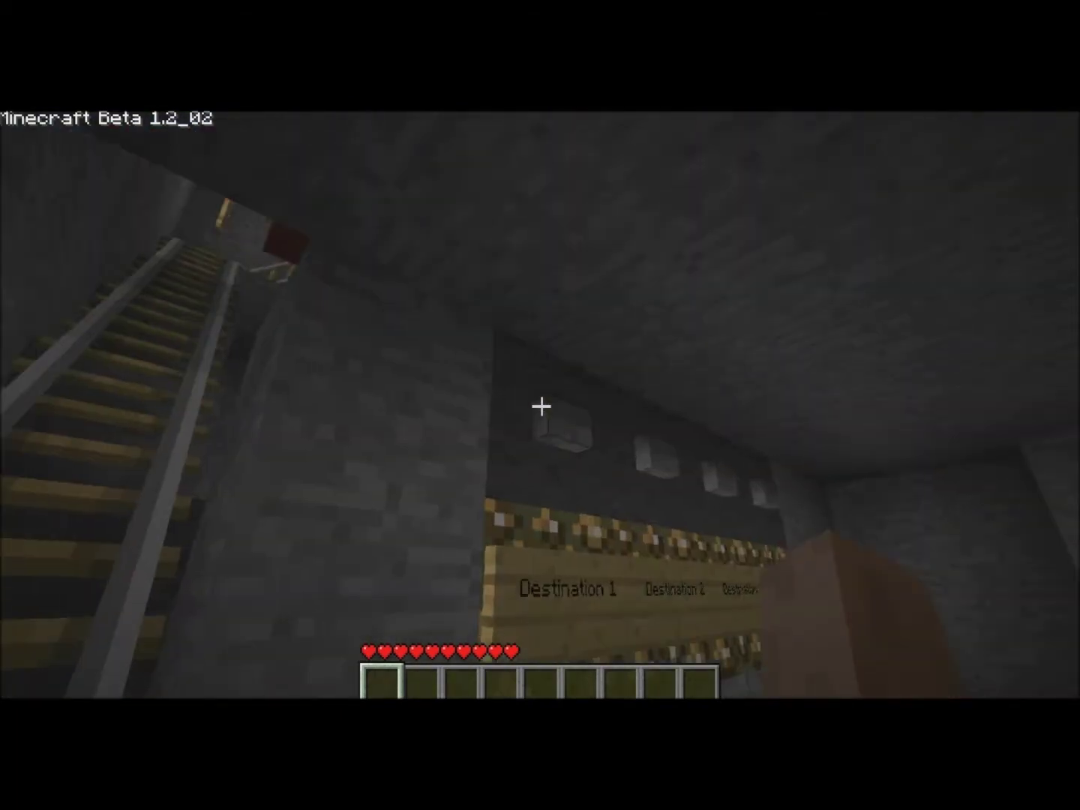
# Step: Climb the sloped minecart track and examine the station's upper rail junctions and the shaft beside the wiring
pyautogui.press('w')
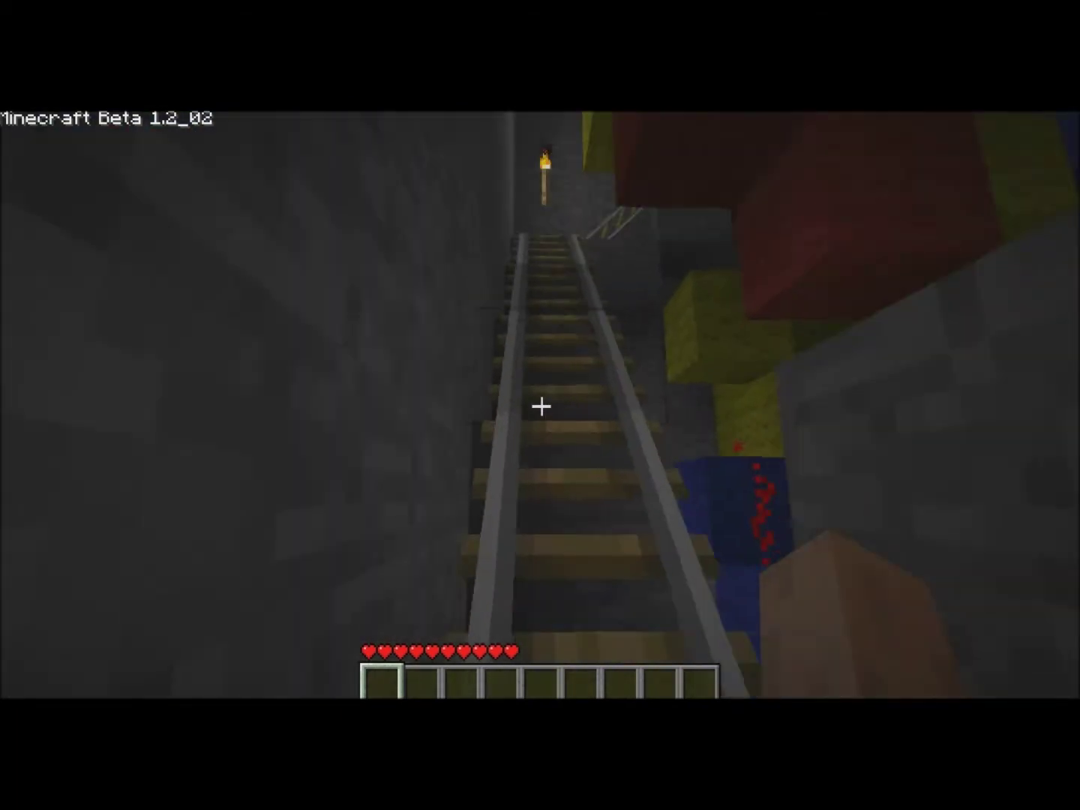
pyautogui.press('w')
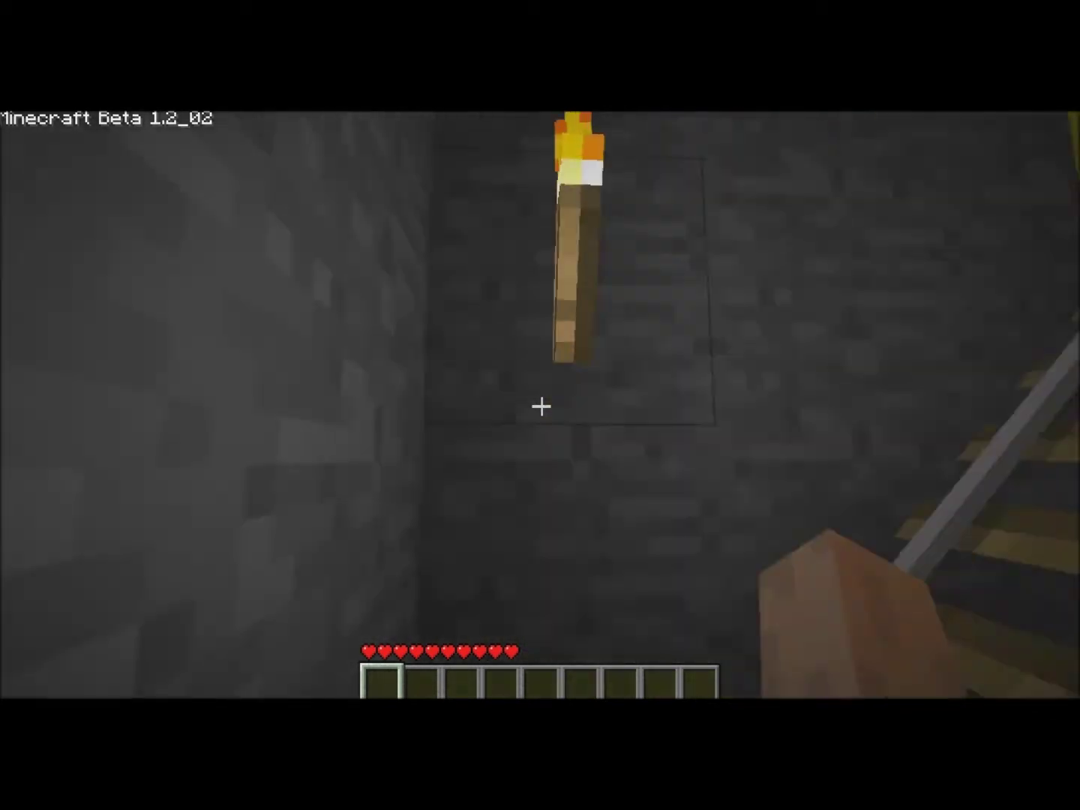
pyautogui.press('w')
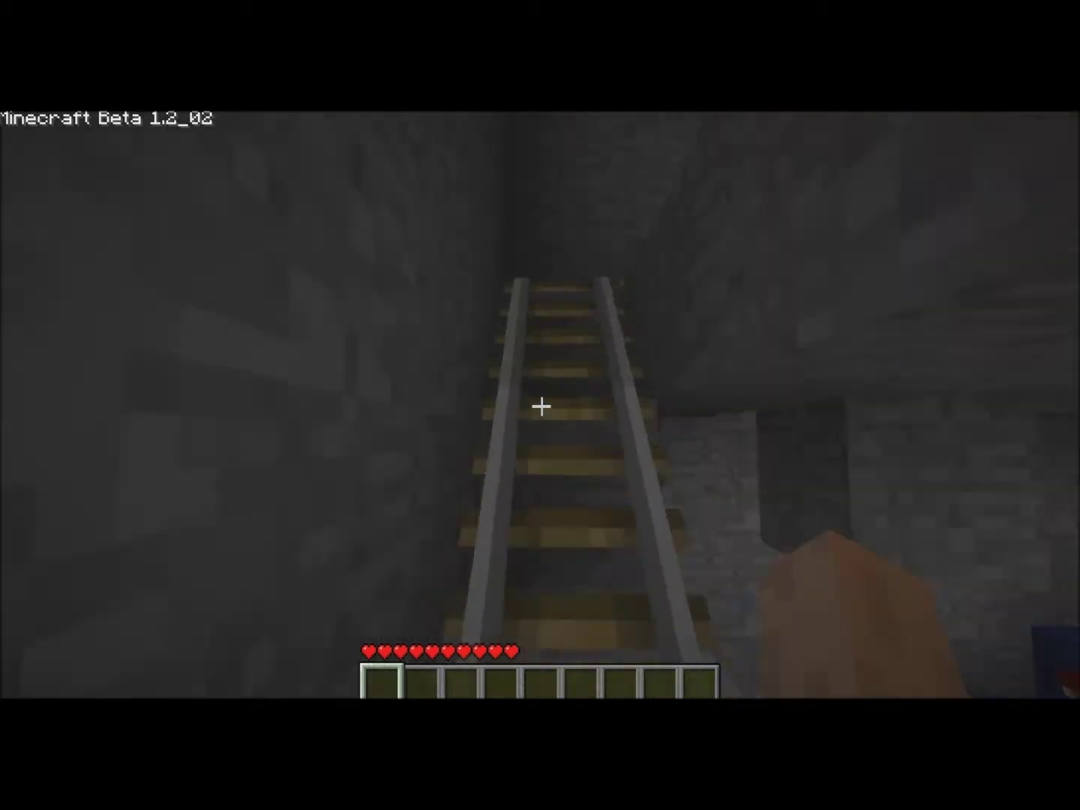
pyautogui.press('w')
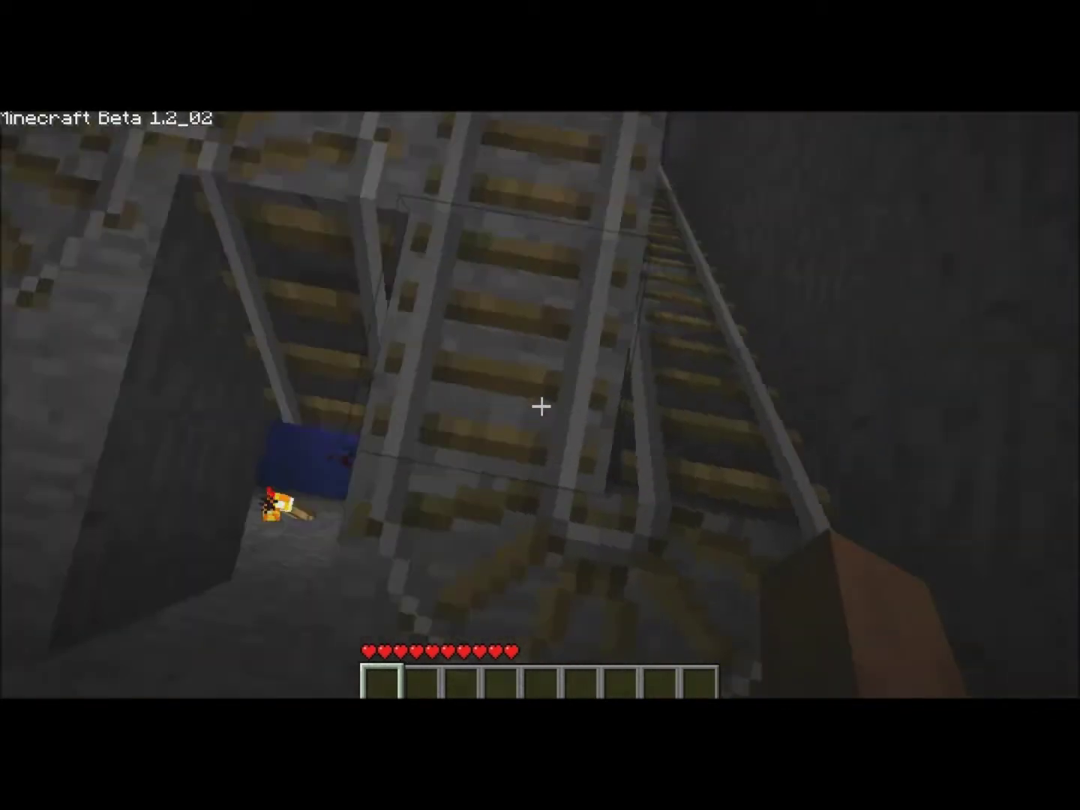
pyautogui.press('w')
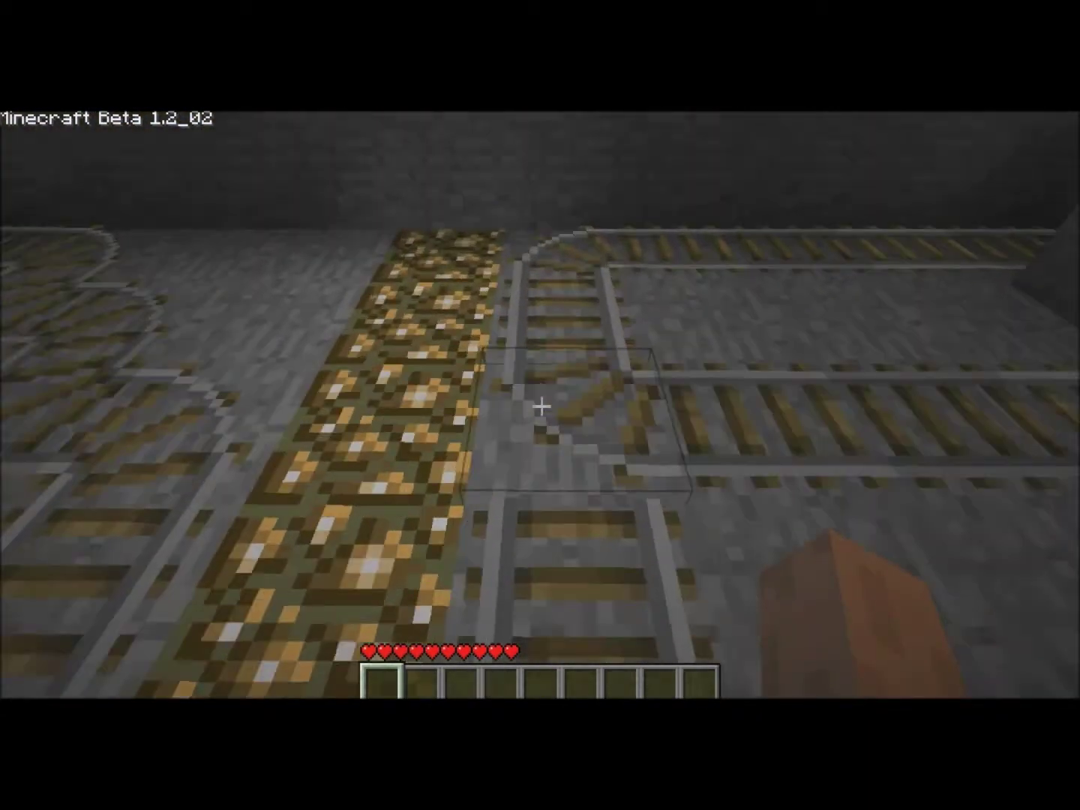
pyautogui.press('w')
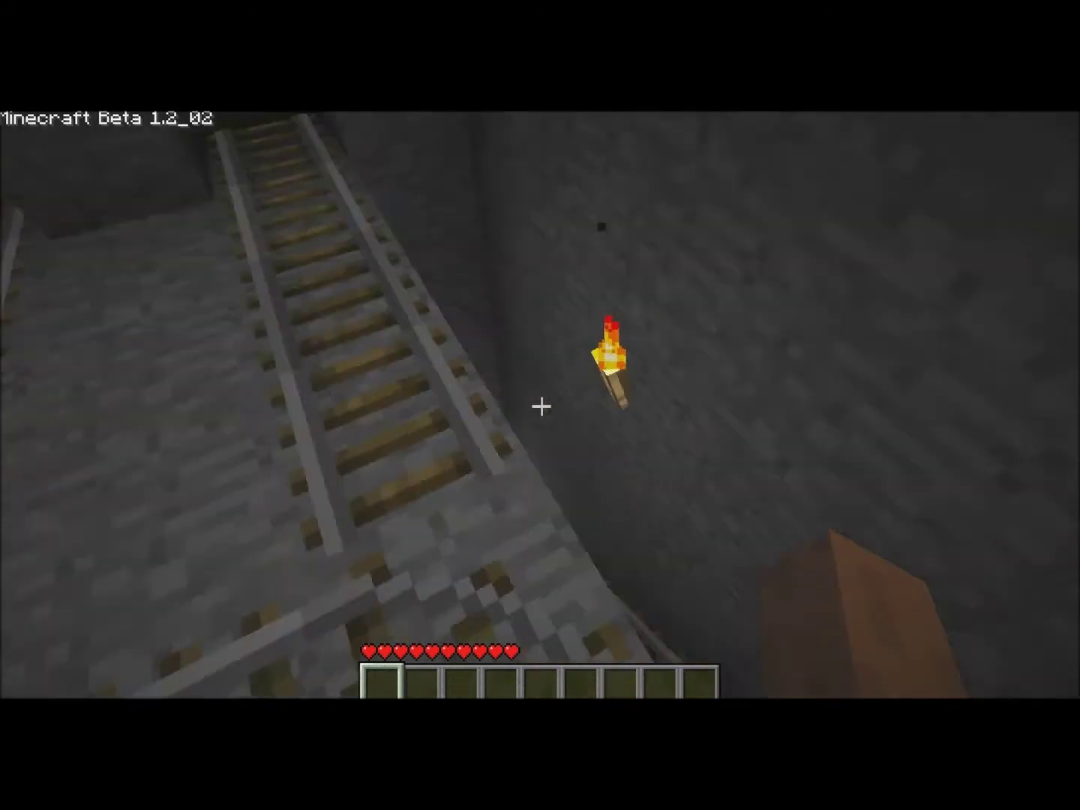
pyautogui.press('w')
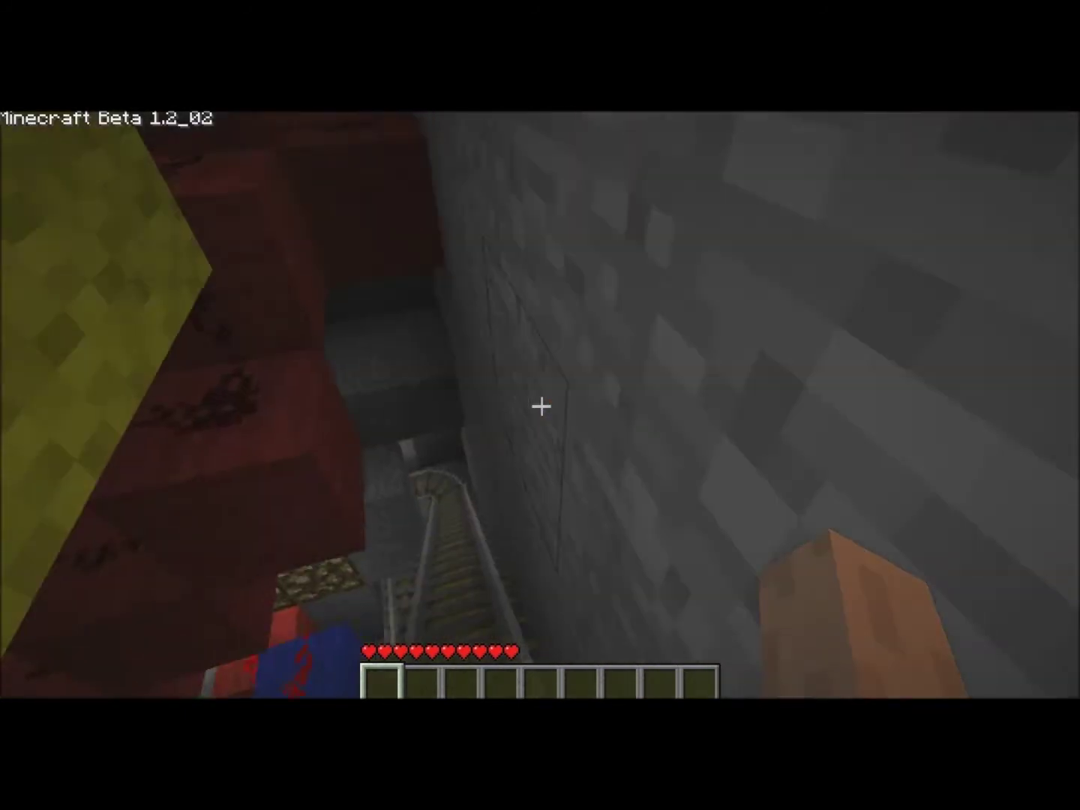